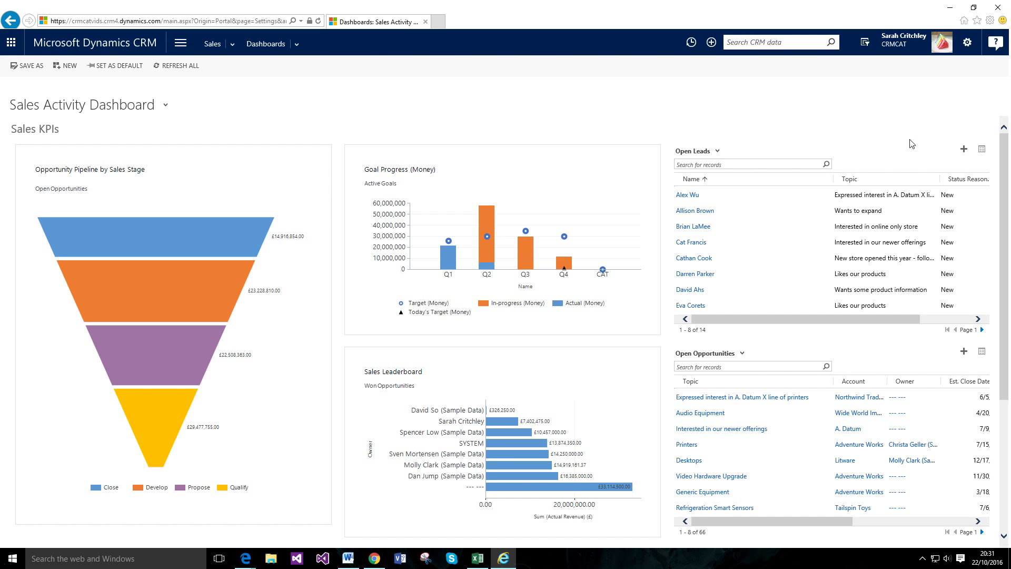
- Open the Goals list in the Sales area and start a new goal record
{"action": "left_click", "coordinate": [181, 43]}
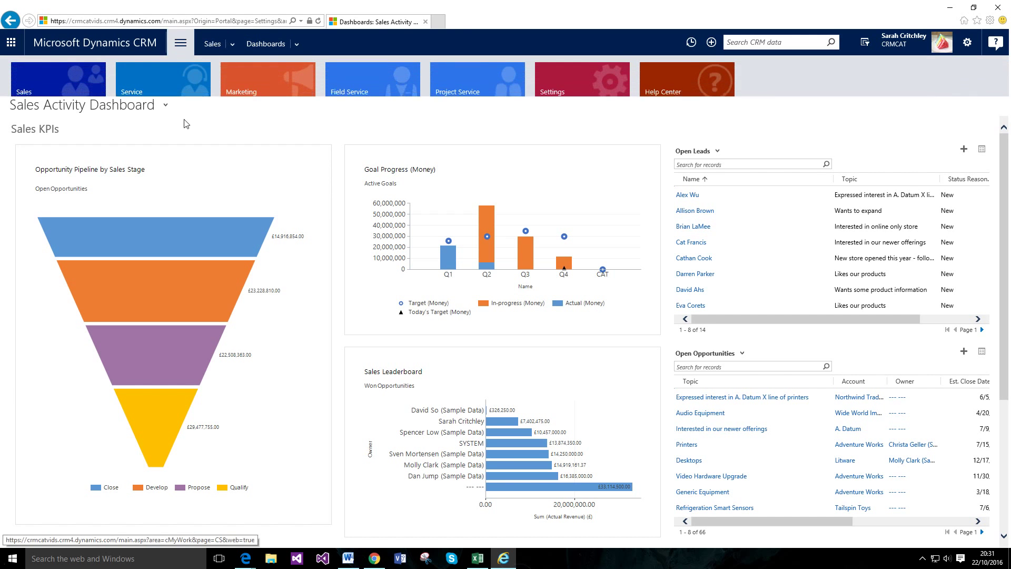
{"action": "left_click", "coordinate": [66, 92]}
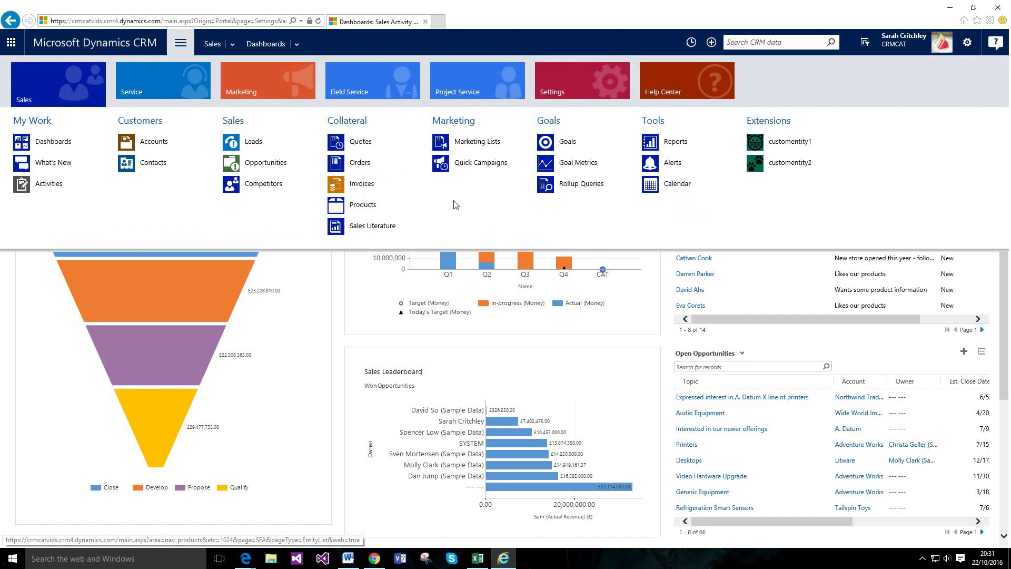
{"action": "left_click", "coordinate": [567, 141]}
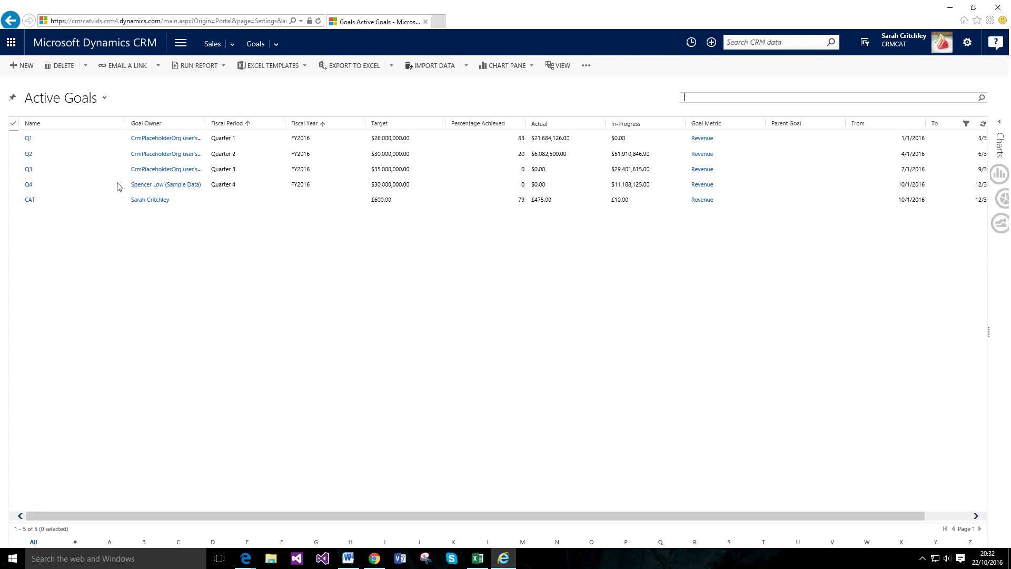
{"action": "left_click", "coordinate": [21, 66]}
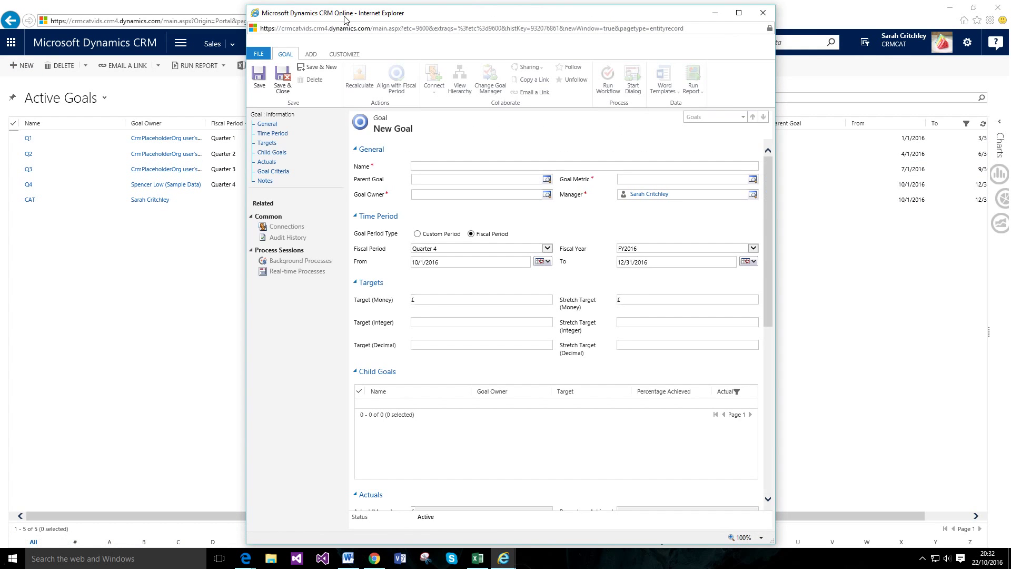
- Set the new goal's metric to Revenue, and fill in its yearly goal name and its owner
{"action": "left_click", "coordinate": [709, 180]}
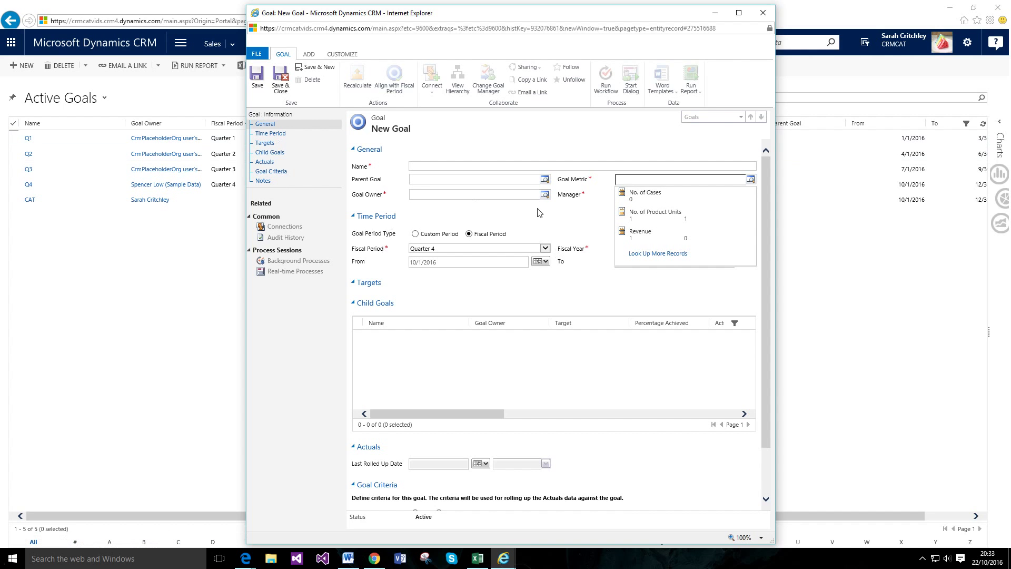
{"action": "left_click", "coordinate": [650, 240]}
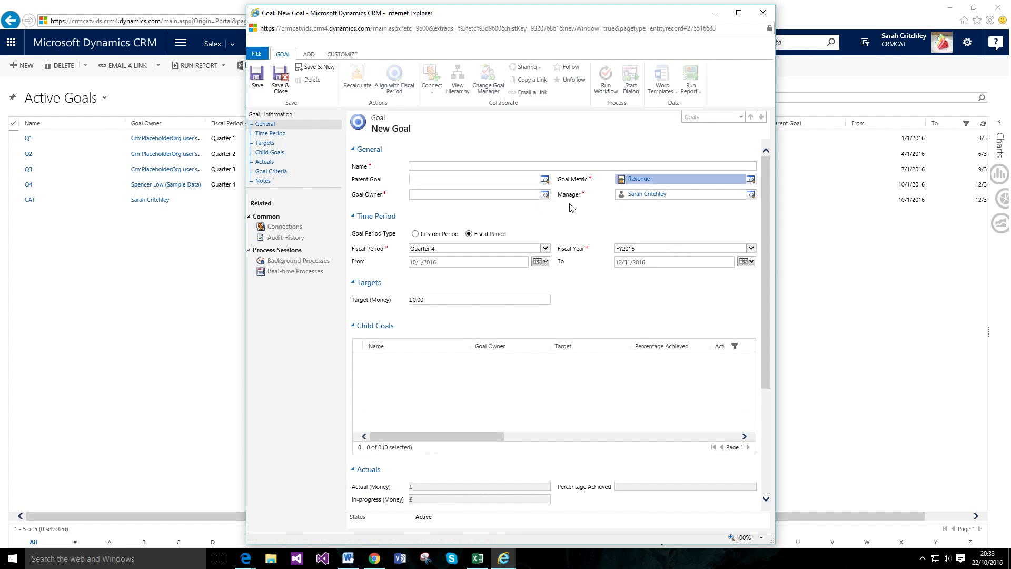
{"action": "left_click", "coordinate": [446, 166]}
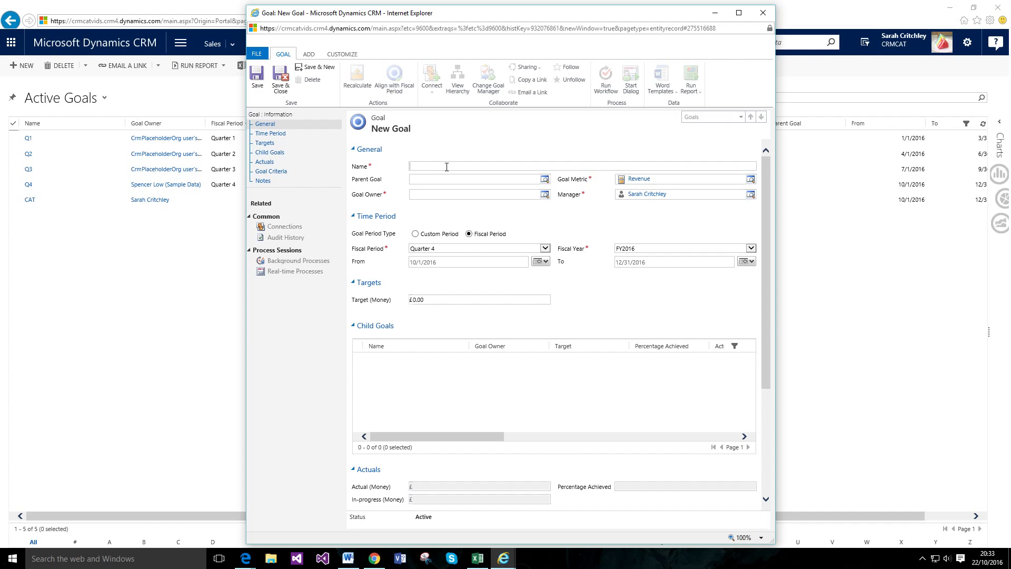
{"action": "type", "text": "Sarahs Yearly Goal"}
{"action": "left_click", "coordinate": [518, 196]}
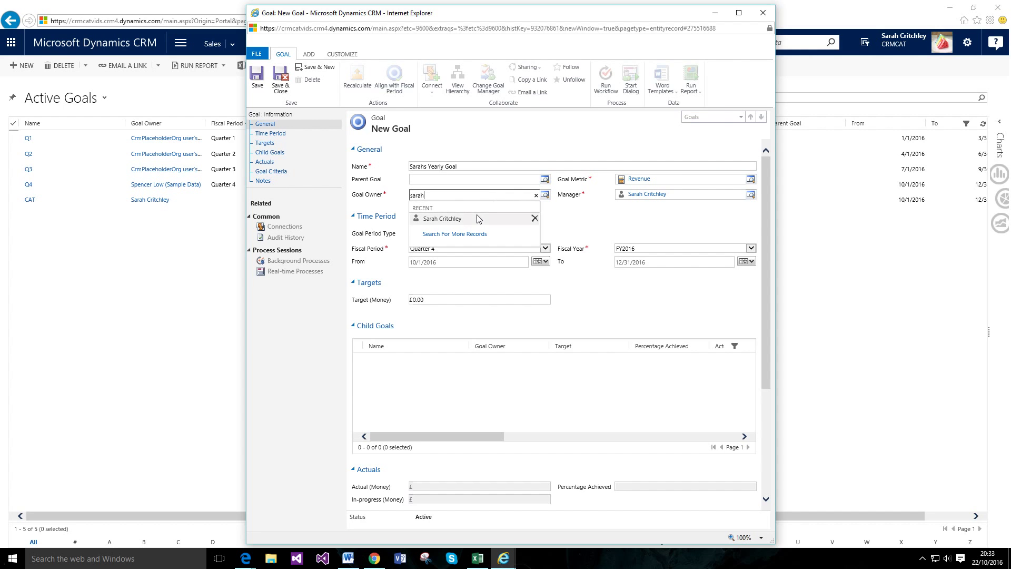
{"action": "left_click", "coordinate": [480, 217]}
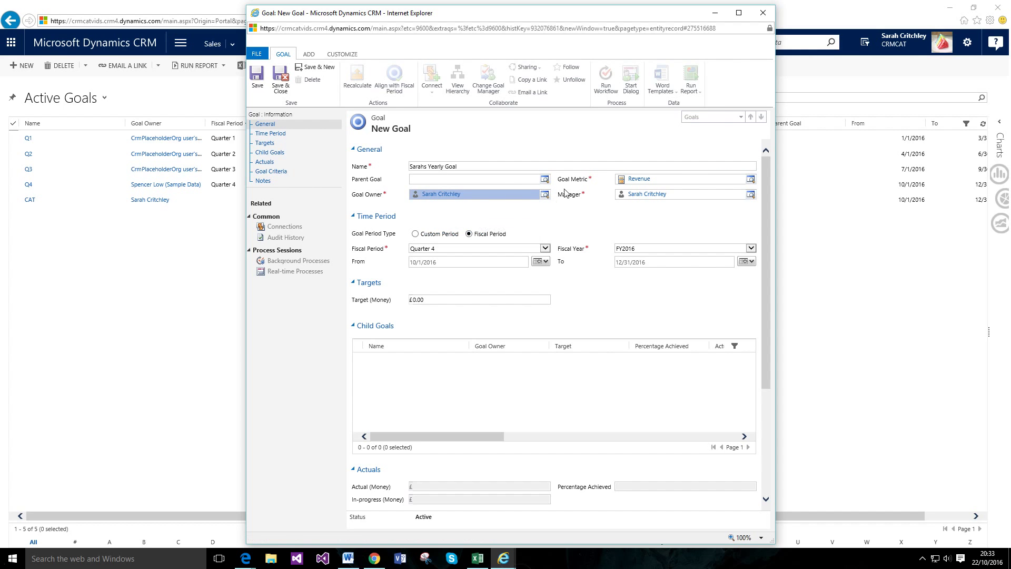
- Switch the goal to a custom period and set its start date to 1/1/2016
{"action": "left_click", "coordinate": [464, 211]}
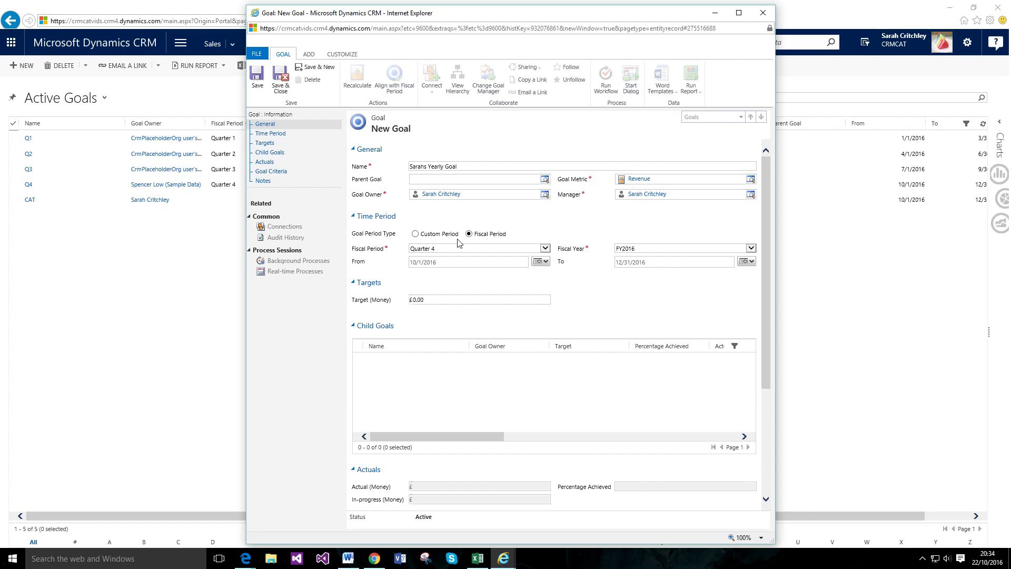
{"action": "left_click", "coordinate": [416, 235]}
{"action": "left_click", "coordinate": [541, 262]}
{"action": "double_click", "coordinate": [539, 271]}
{"action": "double_click", "coordinate": [539, 271]}
{"action": "double_click", "coordinate": [540, 272]}
{"action": "triple_click", "coordinate": [539, 271]}
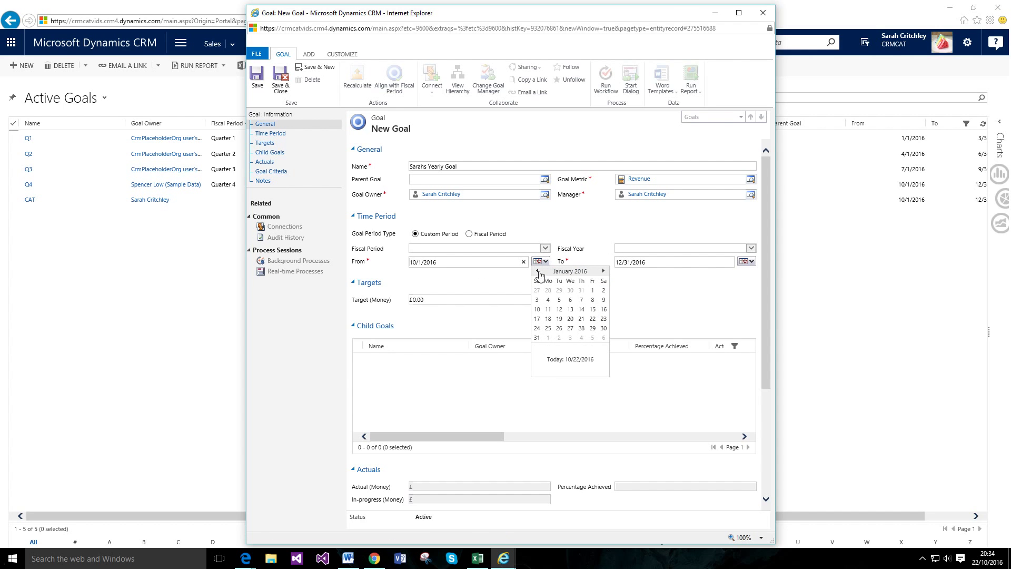
{"action": "left_click", "coordinate": [593, 290]}
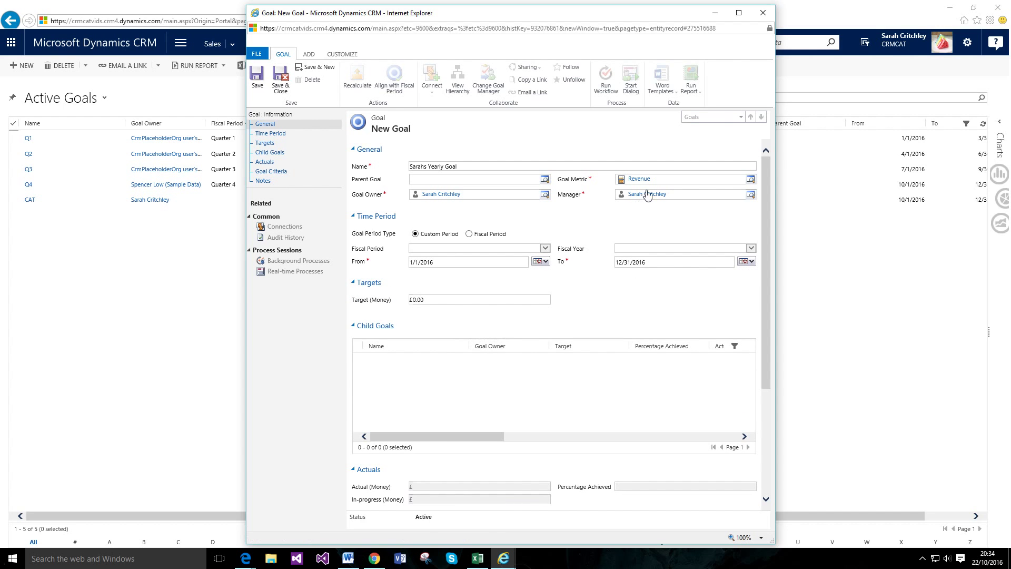
- Set the goal's money target to £100 and save the record
{"action": "left_click", "coordinate": [429, 298]}
{"action": "left_click", "coordinate": [454, 297]}
{"action": "type", "text": "100"}
{"action": "left_click", "coordinate": [259, 80]}
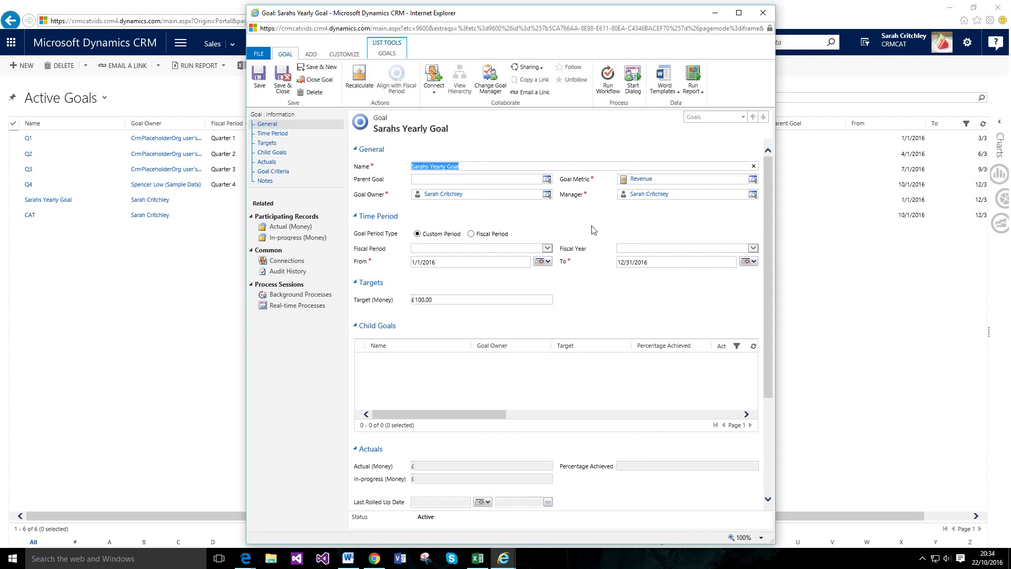
- Recalculate the saved goal's actuals and accept the data roll-up
{"action": "scroll", "coordinate": [474, 411], "scroll_direction": "down", "scroll_amount": 4}
{"action": "scroll", "coordinate": [422, 401], "scroll_direction": "up", "scroll_amount": 4}
{"action": "scroll", "coordinate": [420, 463], "scroll_direction": "down", "scroll_amount": 3}
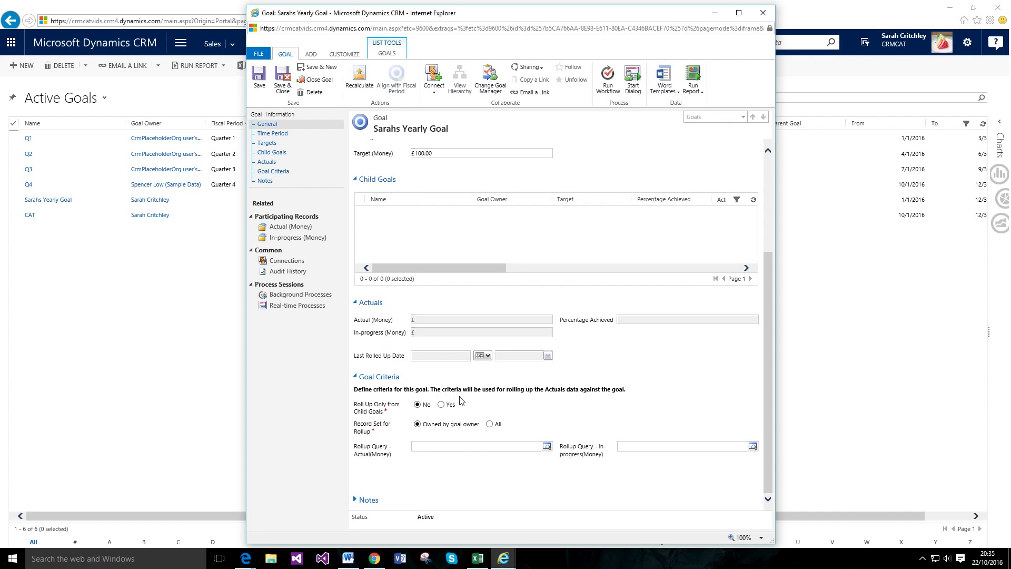
{"action": "scroll", "coordinate": [461, 374], "scroll_direction": "up", "scroll_amount": 1}
{"action": "left_click", "coordinate": [375, 75]}
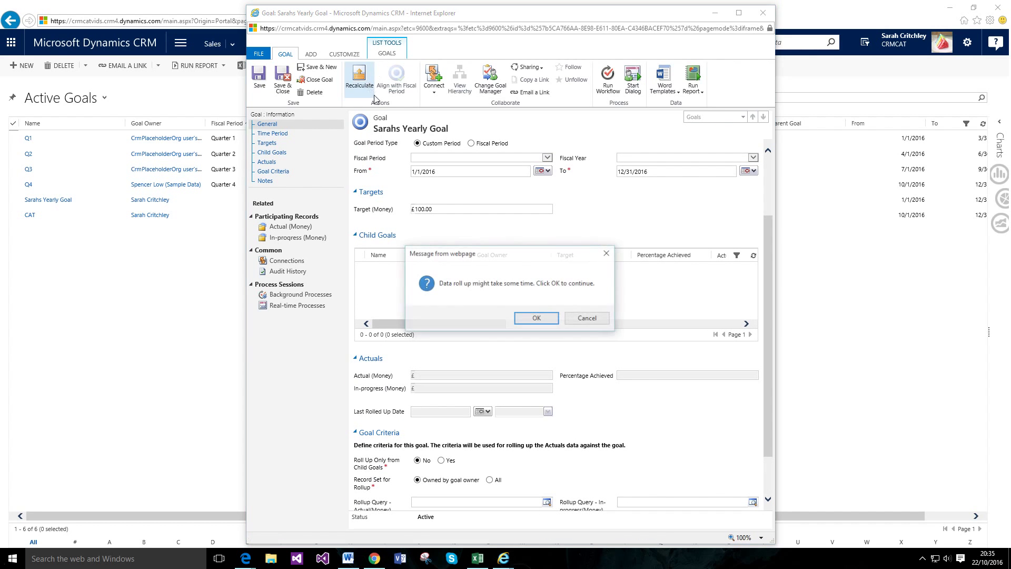
{"action": "left_click", "coordinate": [551, 327]}
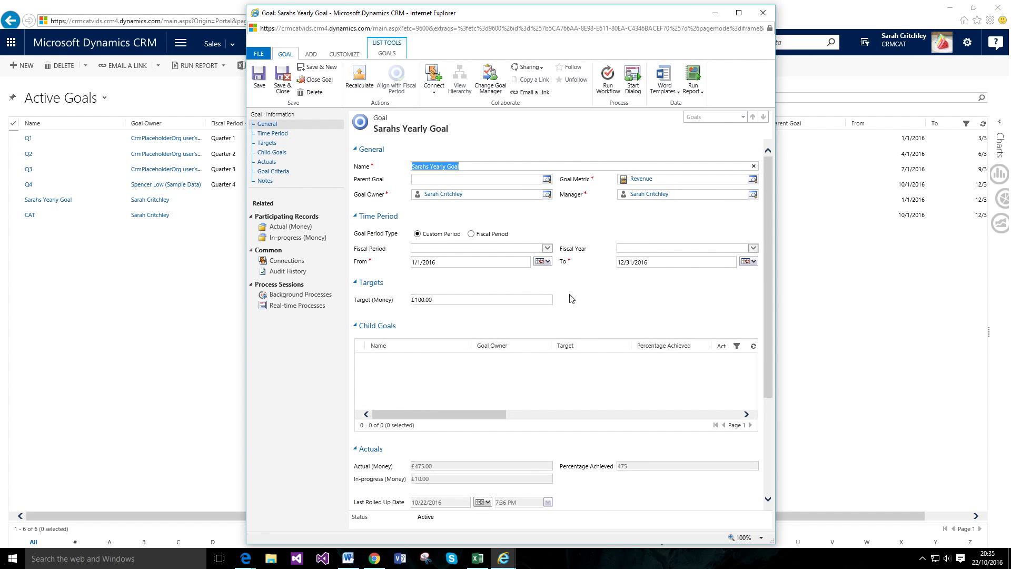
- Examine the goal's rolled-up Actuals section and the opportunities participating in its actual and in-progress money
{"action": "scroll", "coordinate": [572, 298], "scroll_direction": "down", "scroll_amount": 1}
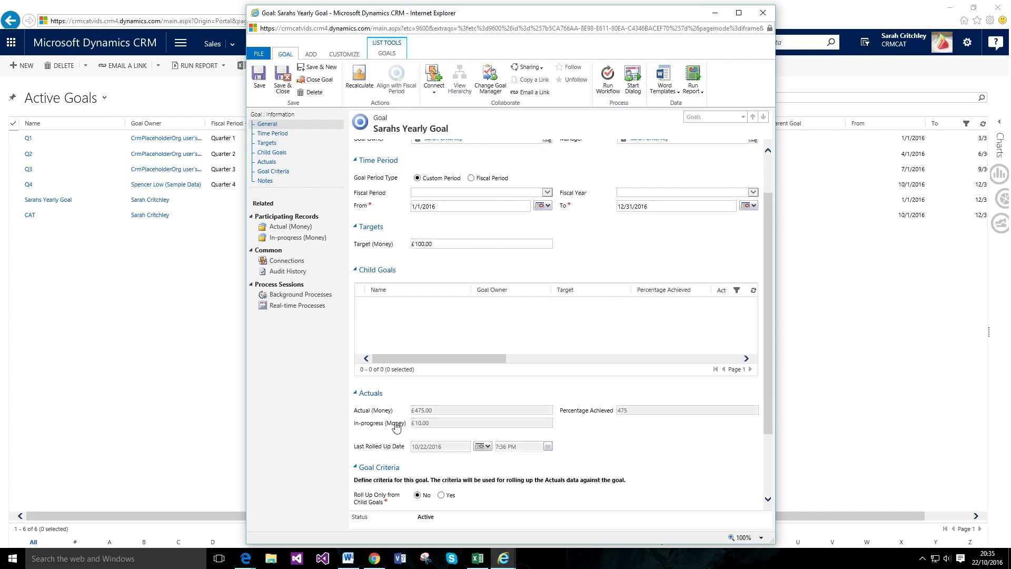
{"action": "scroll", "coordinate": [457, 325], "scroll_direction": "up", "scroll_amount": 1}
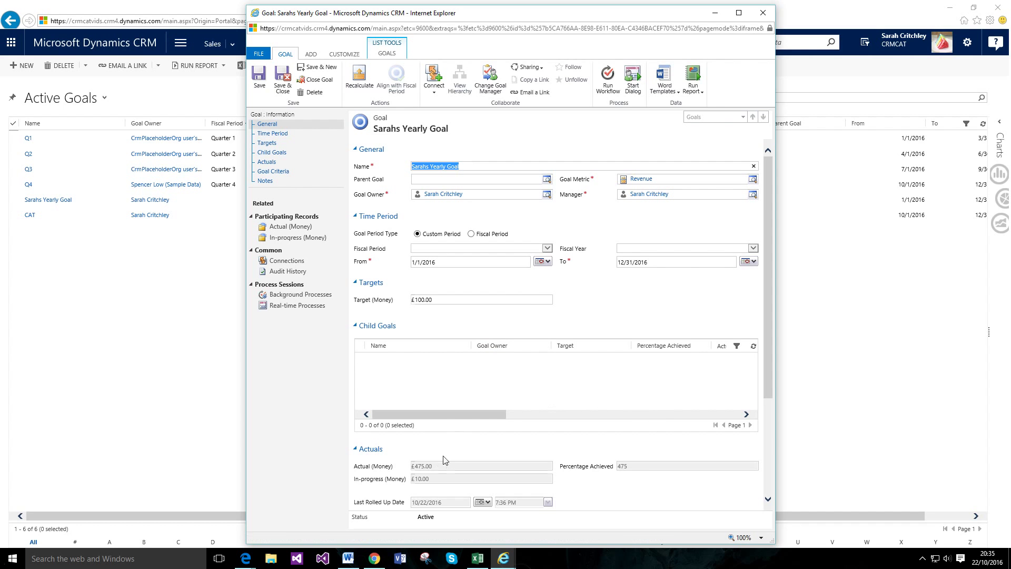
{"action": "scroll", "coordinate": [445, 463], "scroll_direction": "down", "scroll_amount": 1}
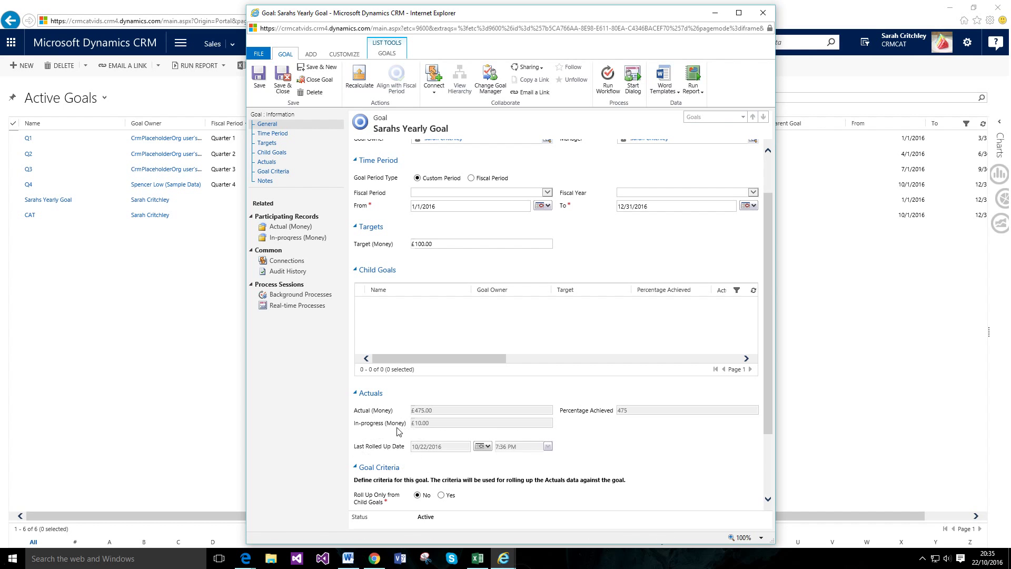
{"action": "mouse_move", "coordinate": [389, 433]}
{"action": "scroll", "coordinate": [405, 287], "scroll_direction": "up", "scroll_amount": 1}
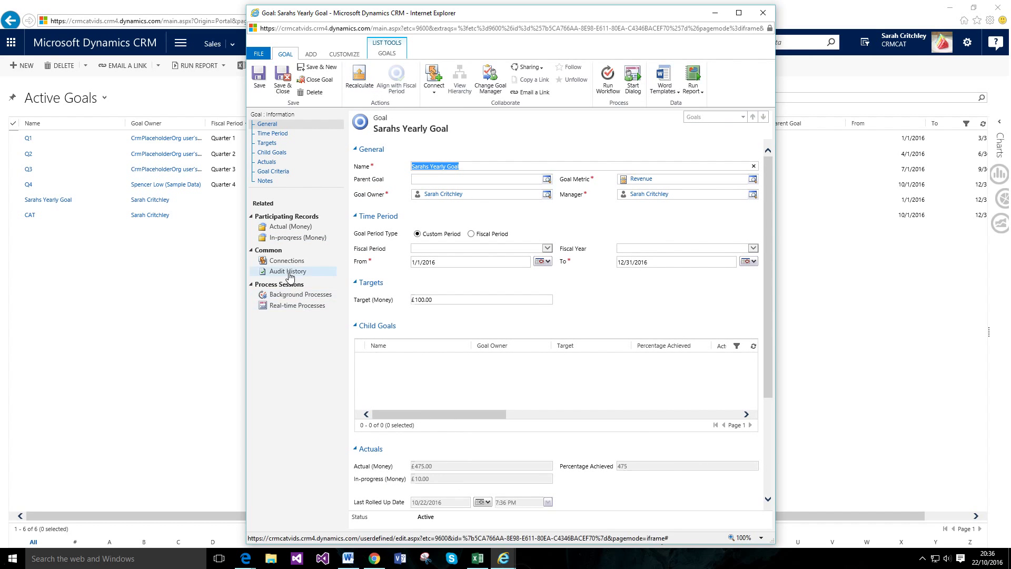
{"action": "left_click", "coordinate": [294, 227]}
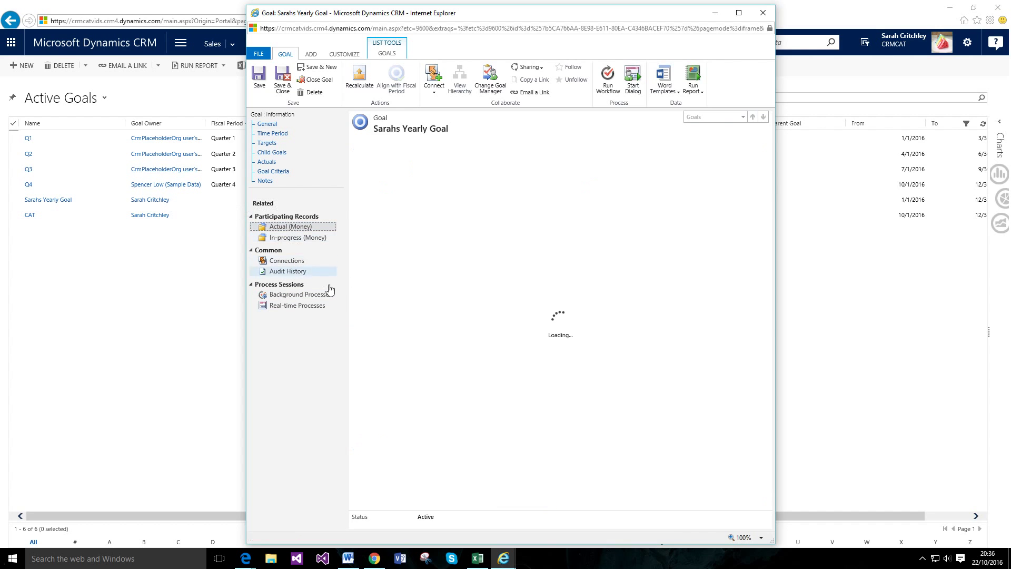
{"action": "left_click", "coordinate": [304, 238]}
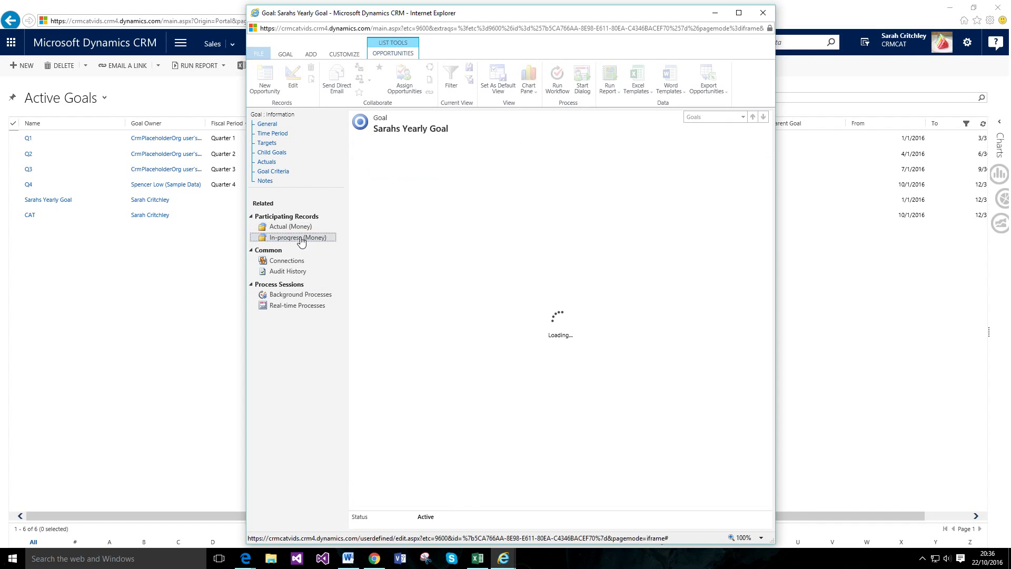
{"action": "left_click", "coordinate": [308, 228]}
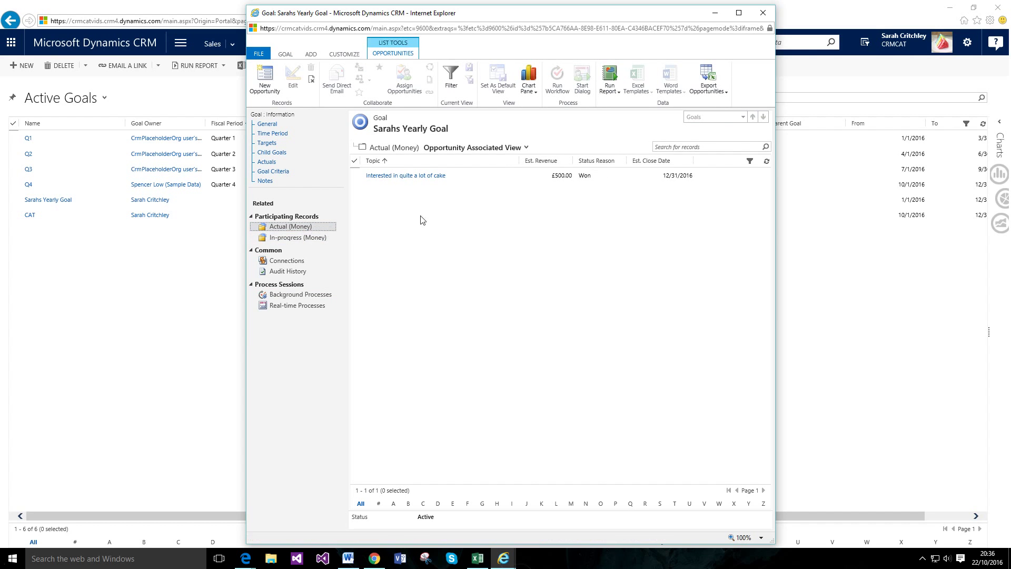
{"action": "left_click", "coordinate": [286, 238]}
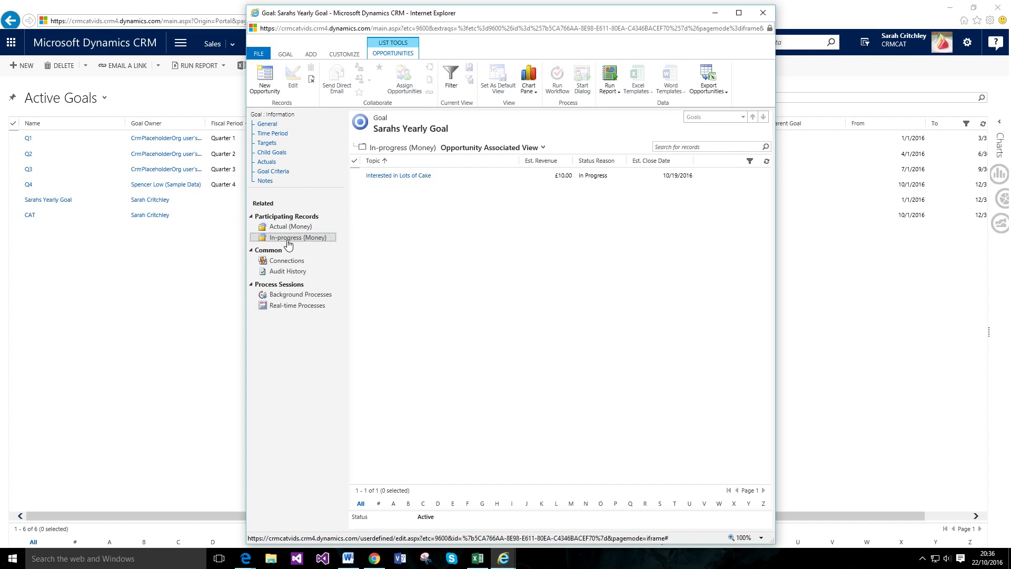
{"action": "left_click", "coordinate": [285, 125]}
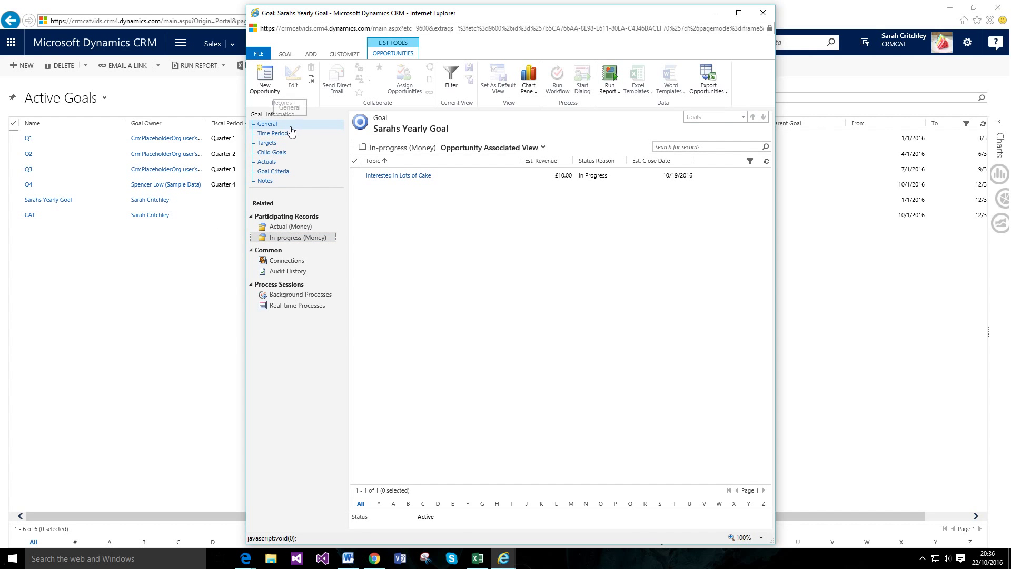
- Open the won opportunity "Interested in quite a lot of cake" from the Actual (Money) records, check its closing activities, and close it
{"action": "scroll", "coordinate": [483, 422], "scroll_direction": "down", "scroll_amount": 3}
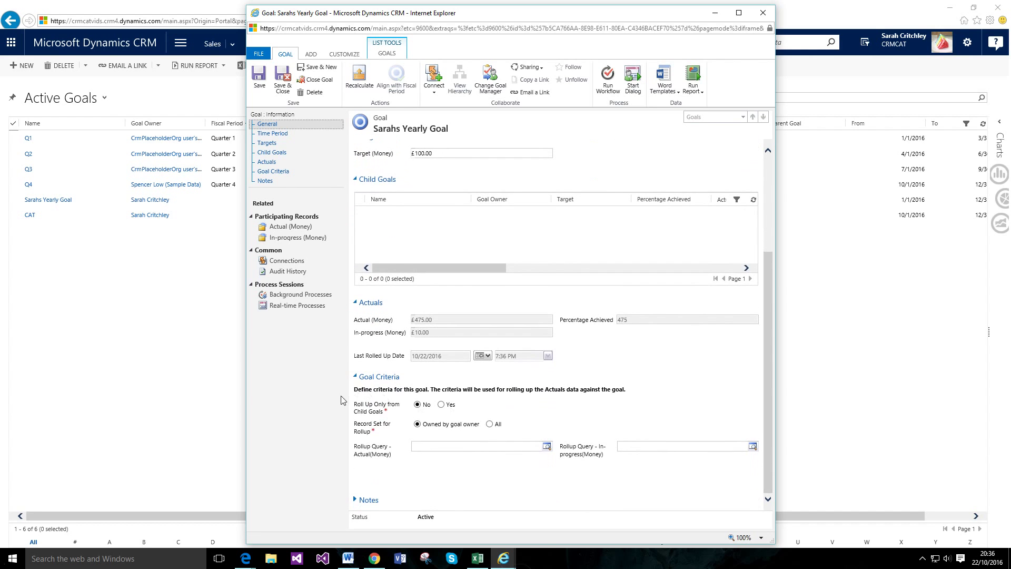
{"action": "scroll", "coordinate": [393, 337], "scroll_direction": "up", "scroll_amount": 3}
{"action": "left_click", "coordinate": [291, 227]}
{"action": "double_click", "coordinate": [437, 177]}
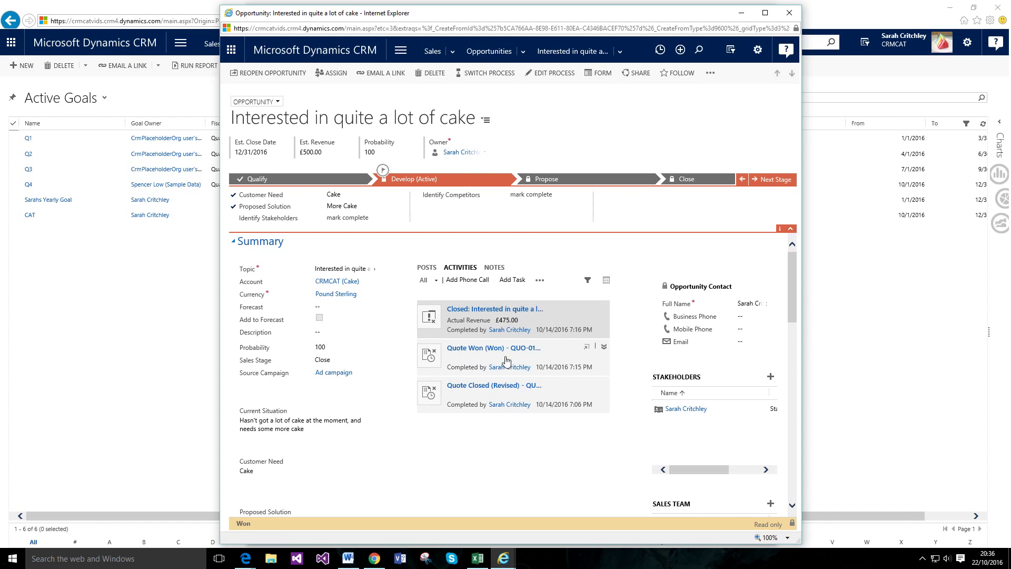
{"action": "left_click", "coordinate": [790, 16]}
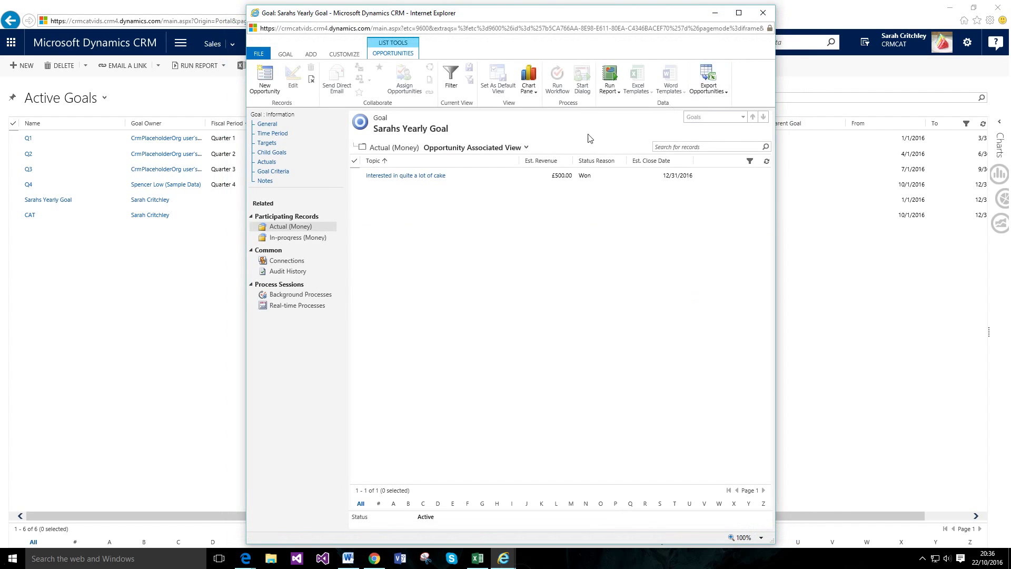
- Compare the goal's actuals with its Actual (Money) records, and inspect the rollup fields of its Revenue metric
{"action": "left_click", "coordinate": [267, 124]}
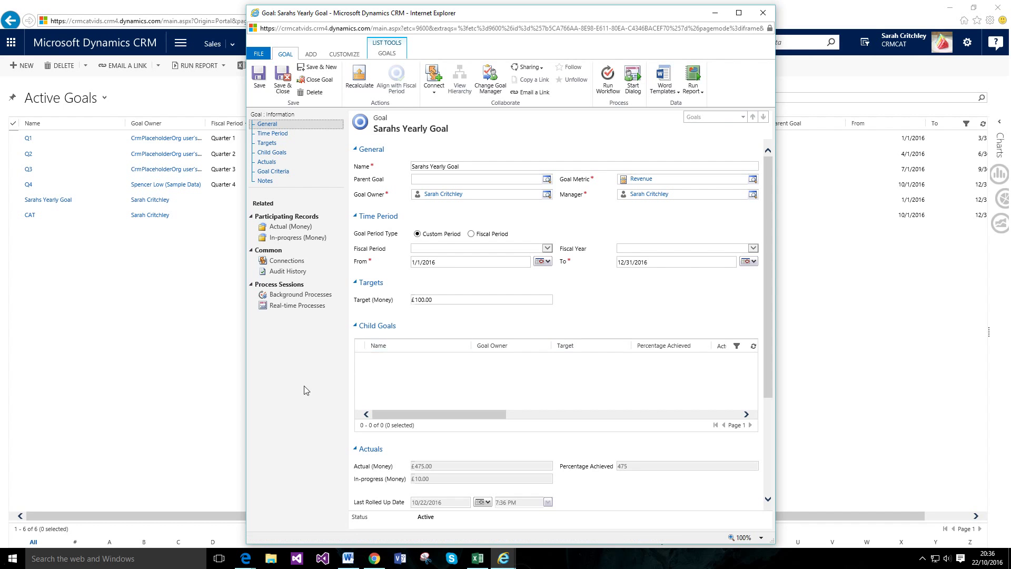
{"action": "left_click", "coordinate": [283, 227]}
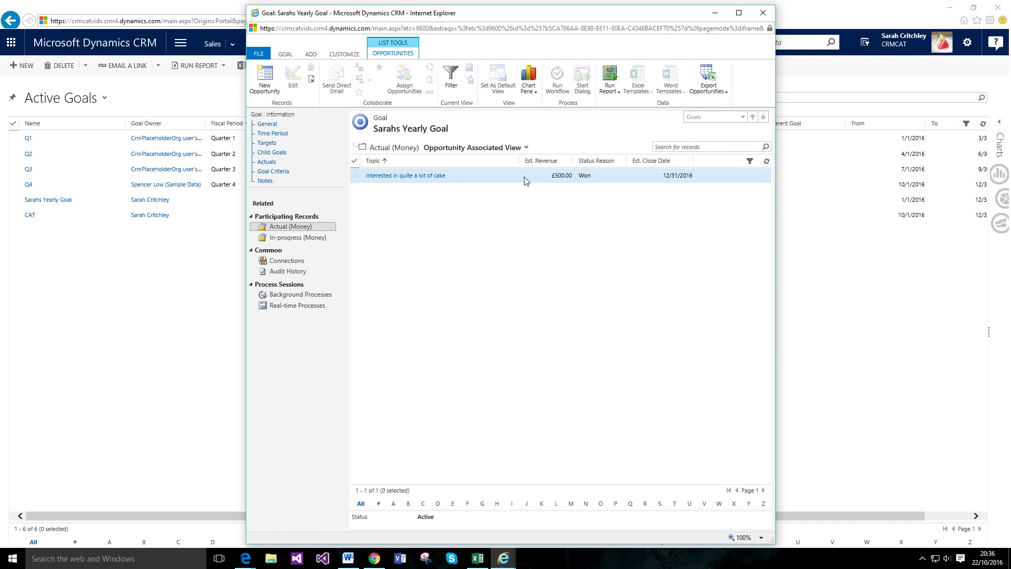
{"action": "left_click", "coordinate": [281, 127]}
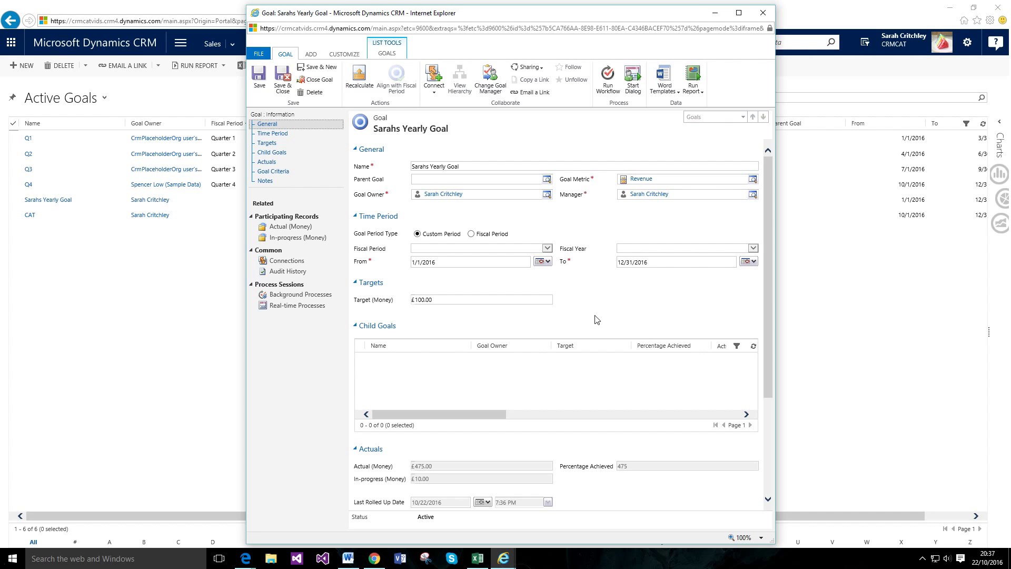
{"action": "left_click", "coordinate": [636, 181]}
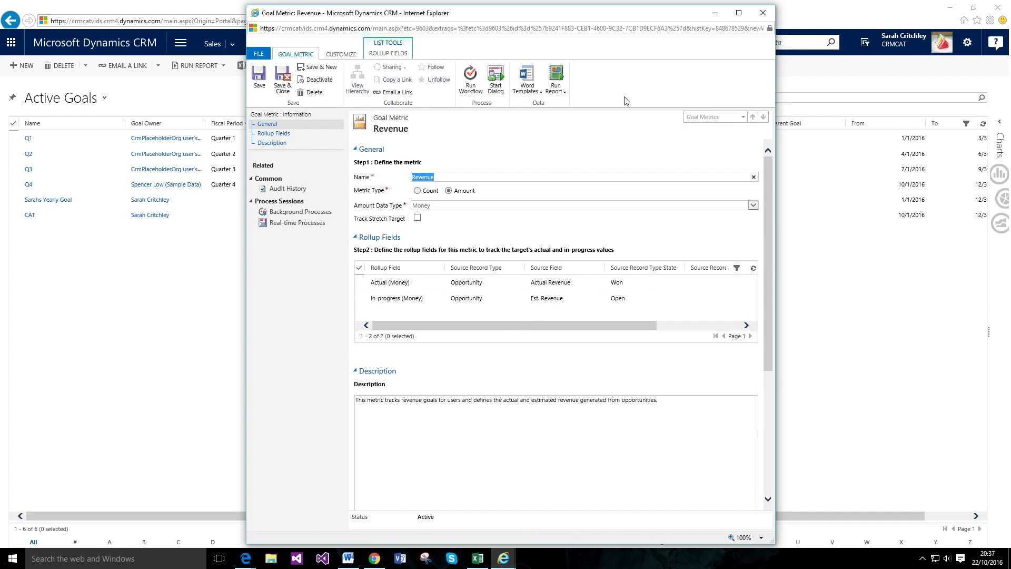
{"action": "left_click", "coordinate": [764, 16]}
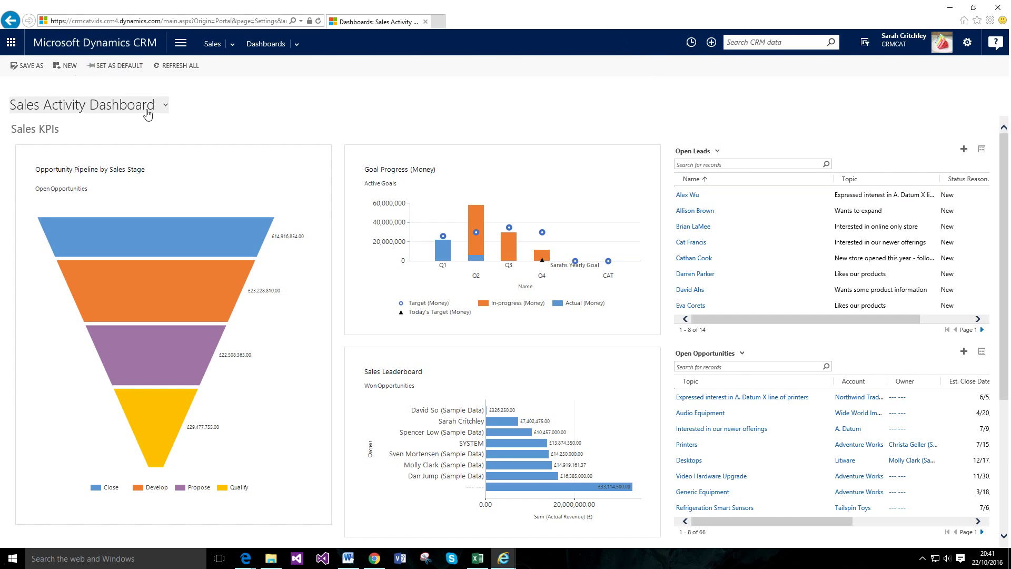
- Go to the open sales opportunities and open the opportunity "Expressed interest in A. Datum X line of printers"
{"action": "left_click", "coordinate": [175, 48]}
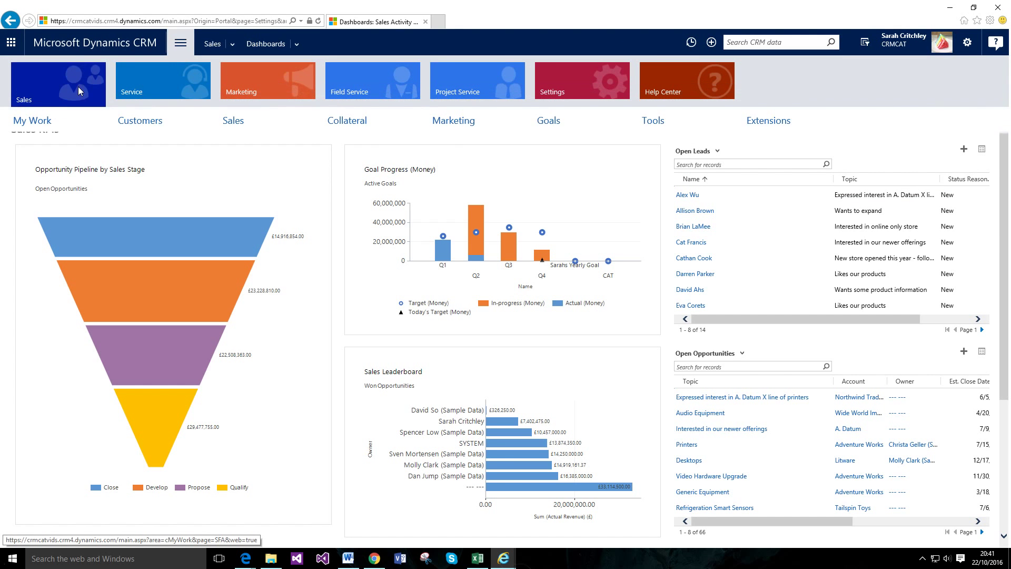
{"action": "left_click", "coordinate": [284, 162]}
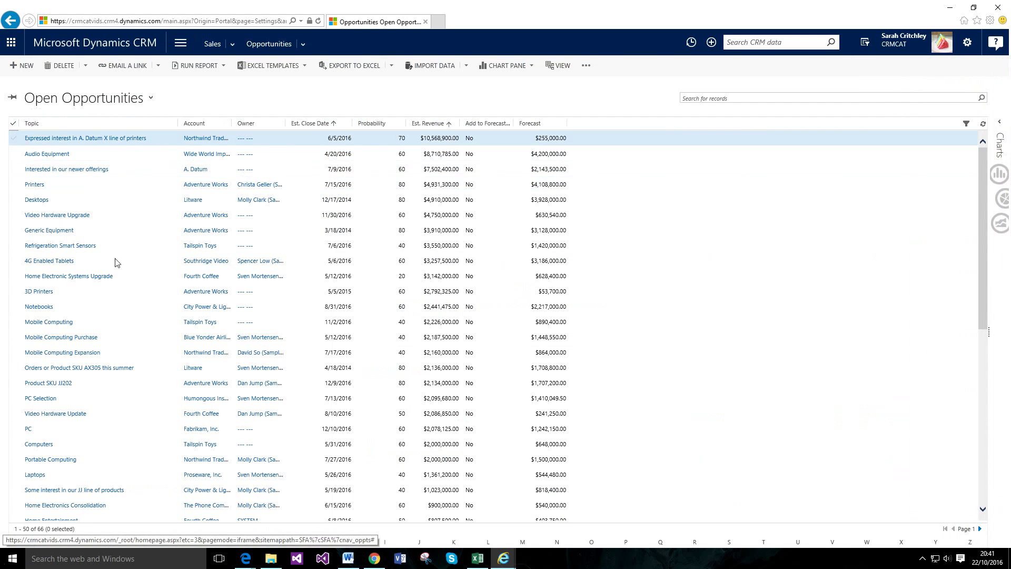
{"action": "left_click", "coordinate": [181, 43]}
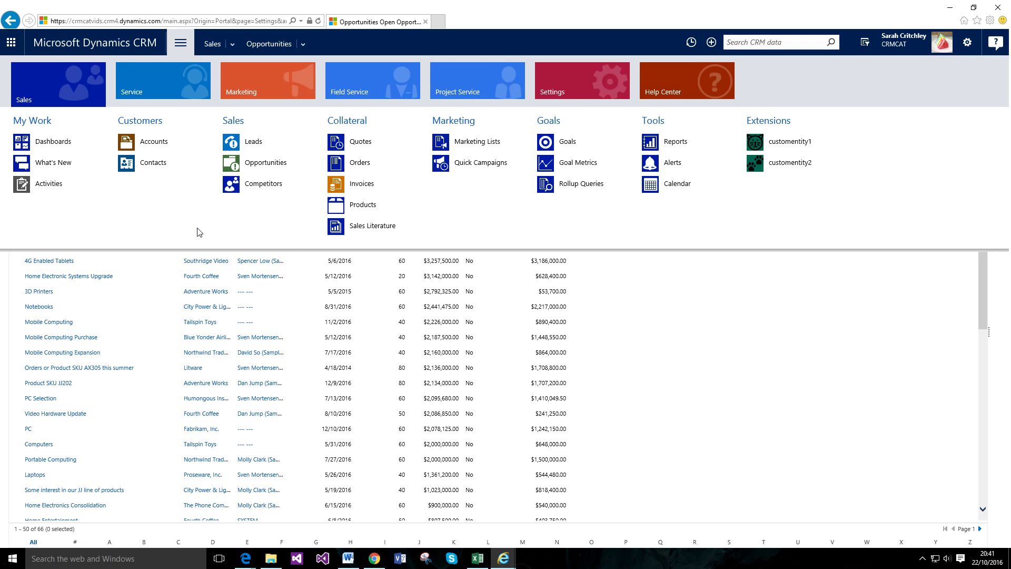
{"action": "left_click", "coordinate": [735, 379]}
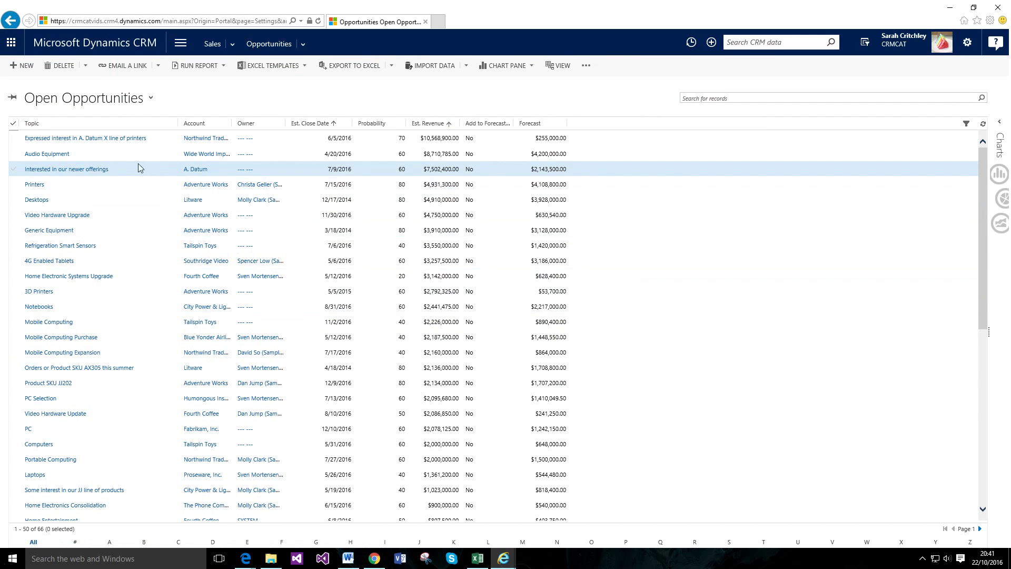
{"action": "left_click", "coordinate": [132, 138]}
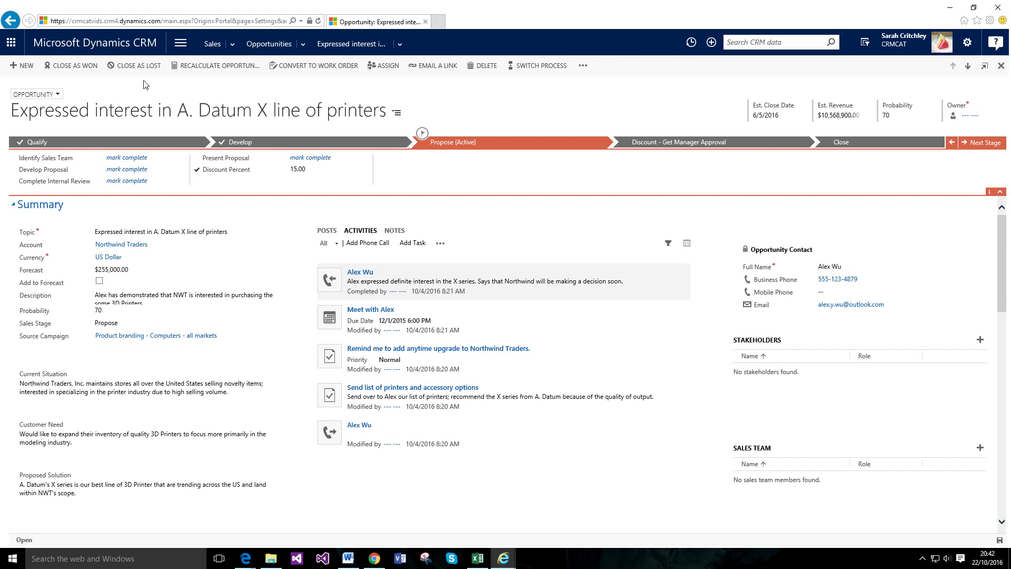
- Inspect the opportunity's existing contact connection with the Cat role, close it, and return to the opportunity form
{"action": "left_click", "coordinate": [401, 45]}
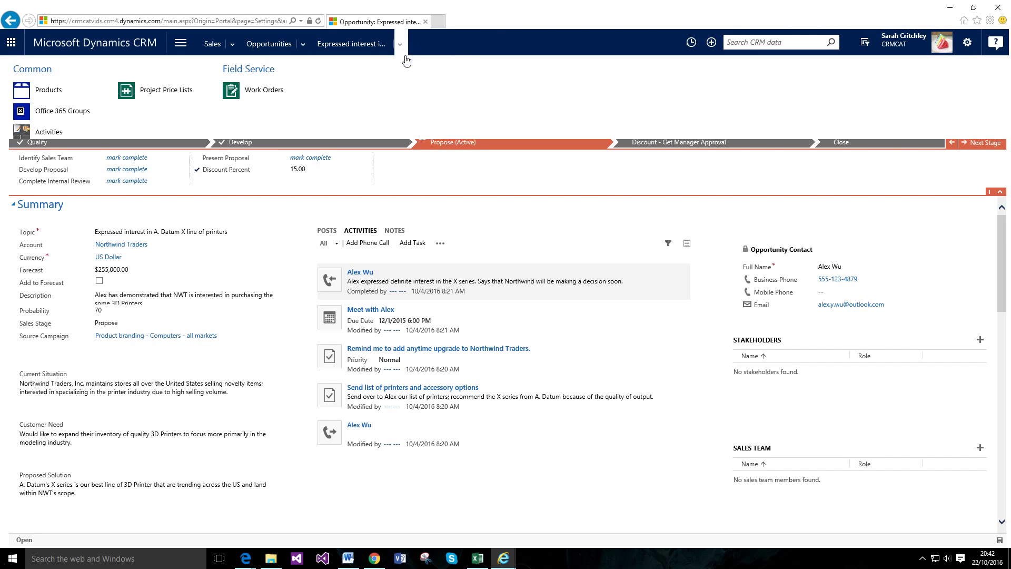
{"action": "left_click", "coordinate": [72, 177]}
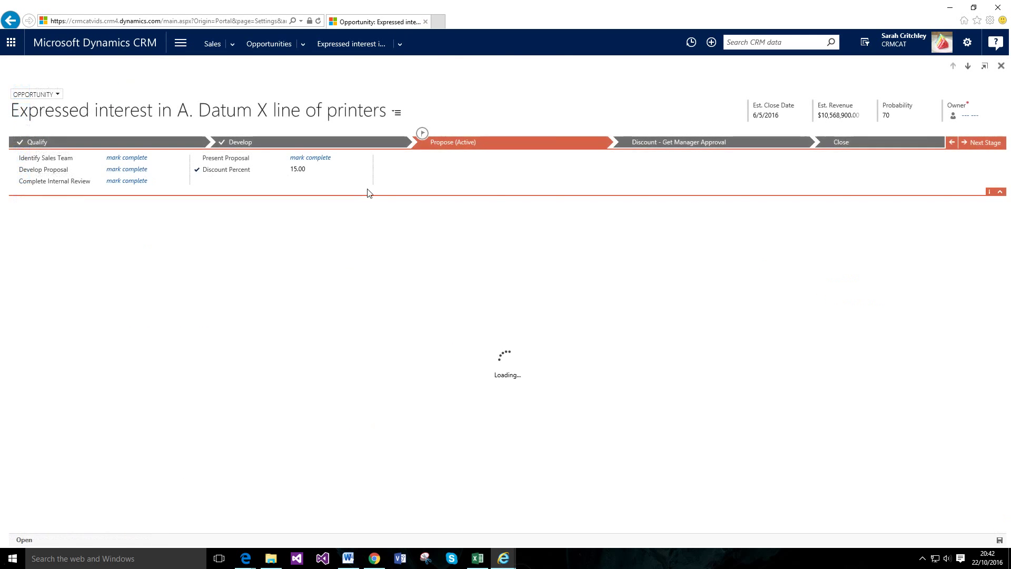
{"action": "left_click", "coordinate": [146, 273]}
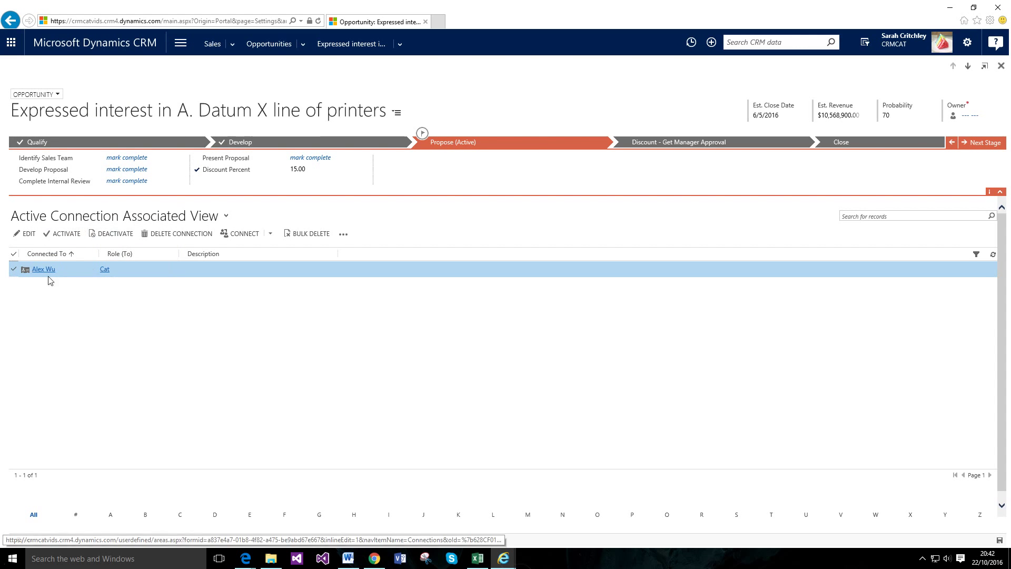
{"action": "double_click", "coordinate": [187, 270]}
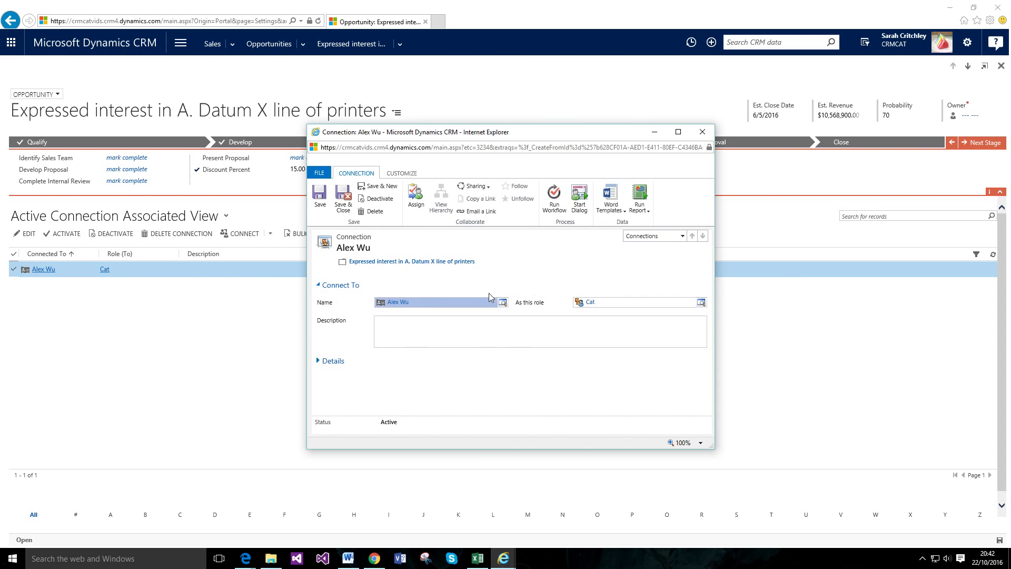
{"action": "left_click", "coordinate": [421, 335]}
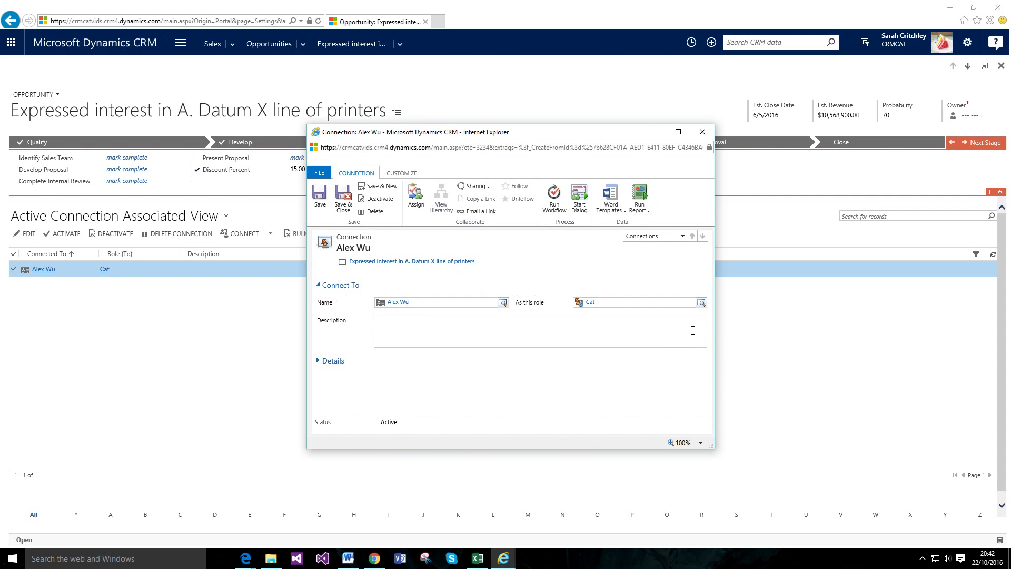
{"action": "left_click", "coordinate": [703, 131]}
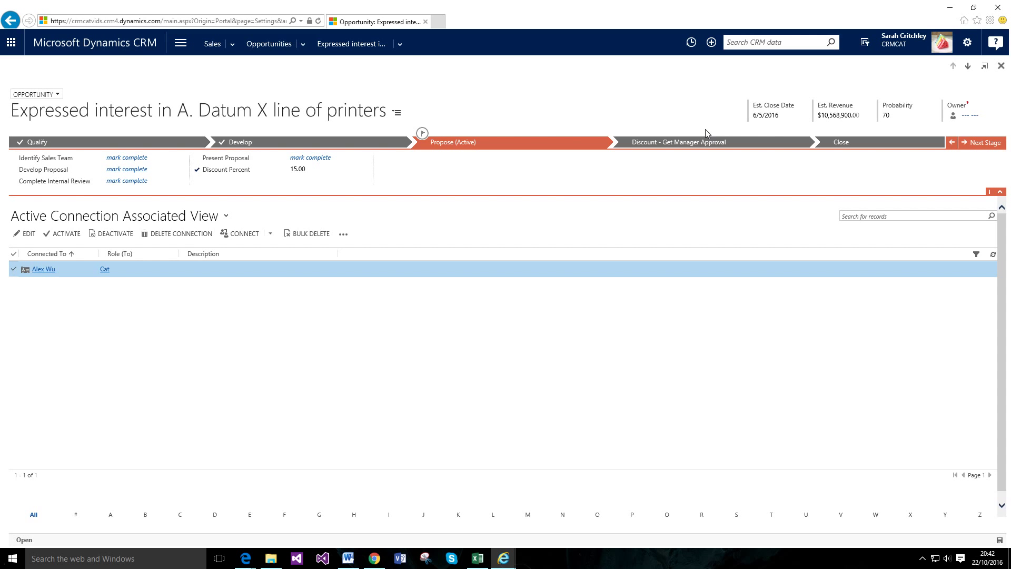
{"action": "left_click", "coordinate": [361, 48]}
{"action": "mouse_move", "coordinate": [576, 447]}
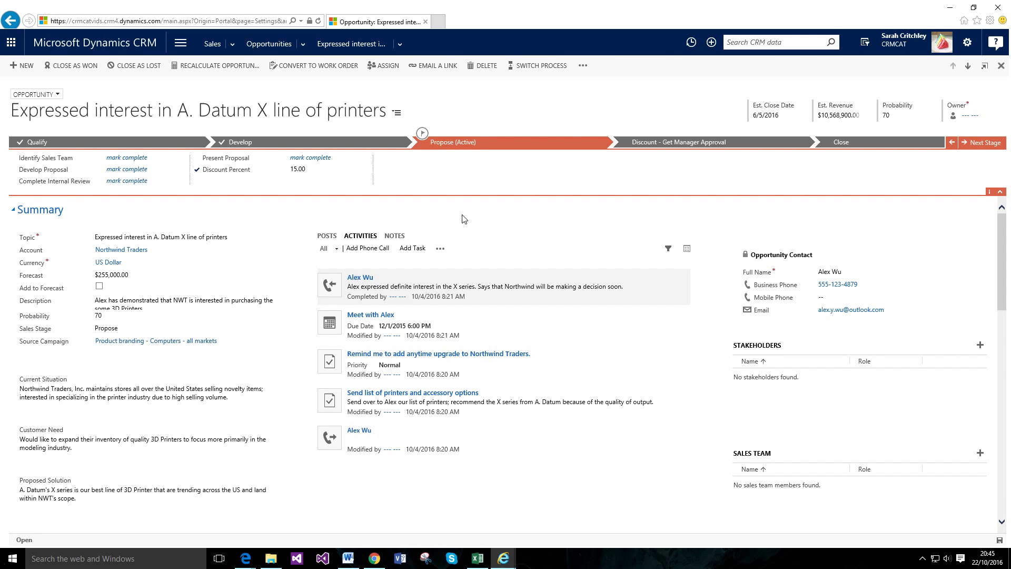
- Start a new connection to another record from the opportunity's connections and set its name to Adventure Works
{"action": "left_click", "coordinate": [400, 43]}
{"action": "left_click", "coordinate": [82, 179]}
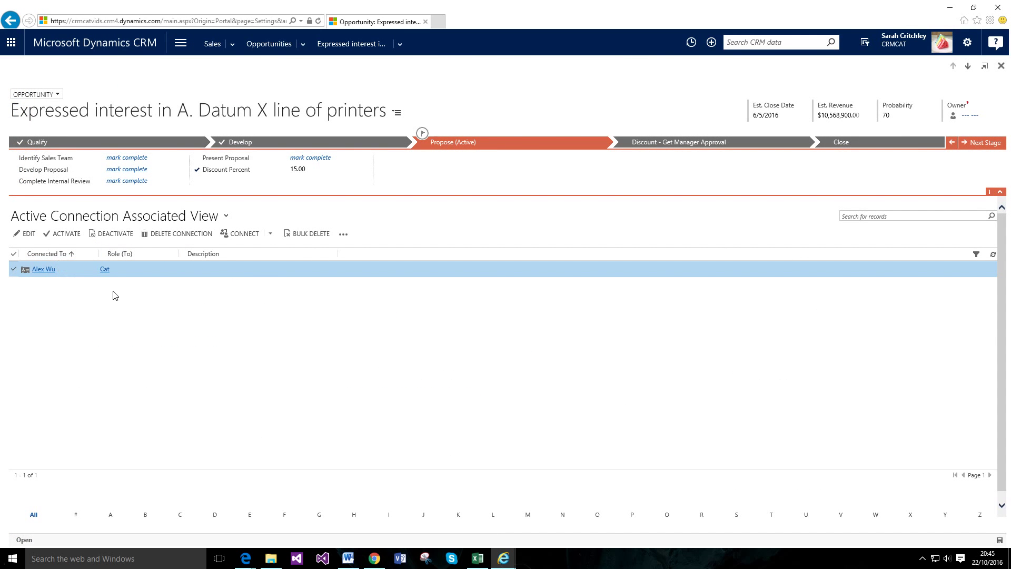
{"action": "left_click", "coordinate": [270, 234]}
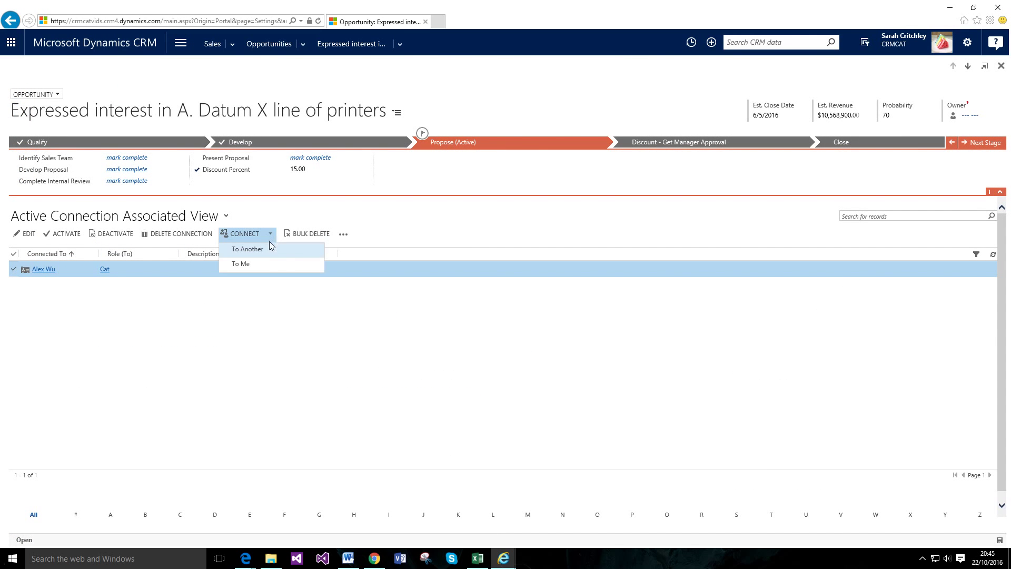
{"action": "left_click", "coordinate": [258, 257]}
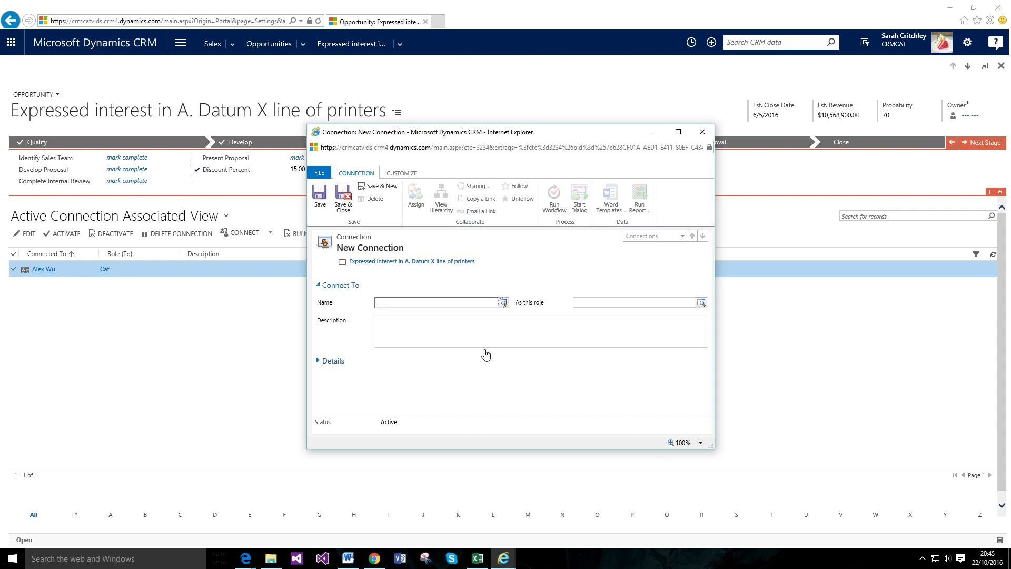
{"action": "left_click", "coordinate": [503, 303]}
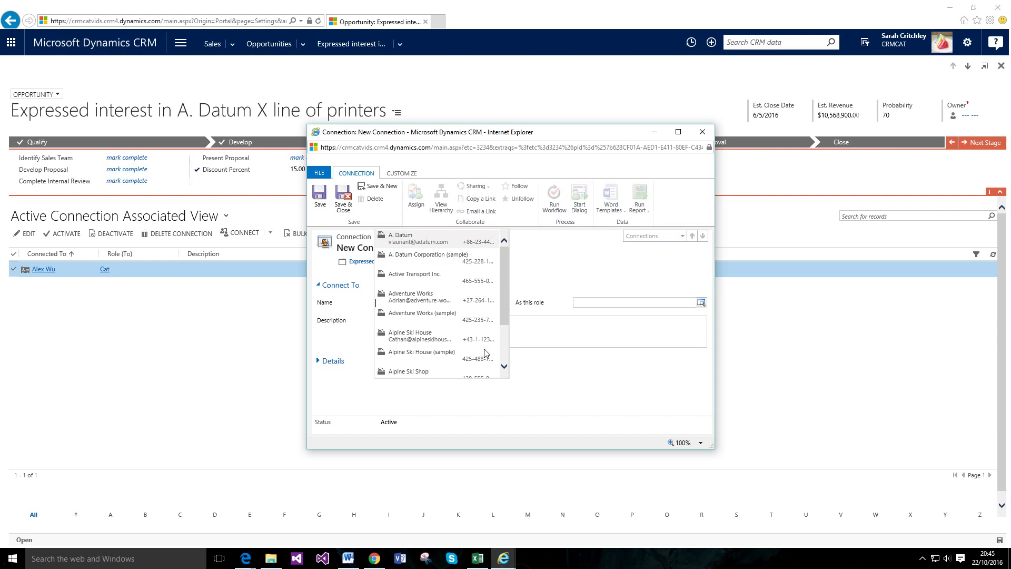
{"action": "left_click", "coordinate": [445, 301]}
{"action": "left_click", "coordinate": [646, 304]}
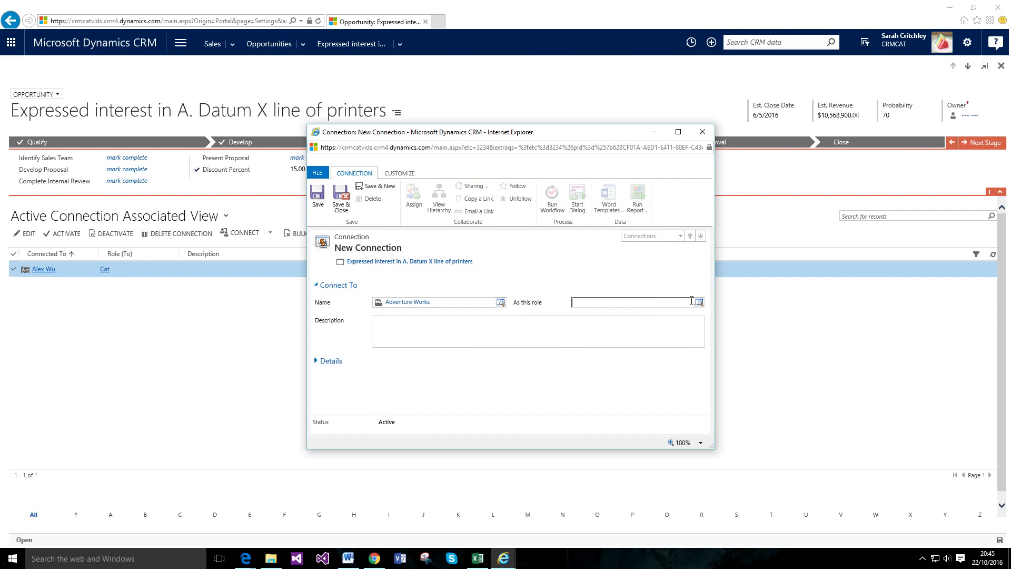
- Give the Adventure Works connection the Partner role, then save and close it
{"action": "left_click", "coordinate": [699, 303]}
{"action": "scroll", "coordinate": [653, 331], "scroll_direction": "down", "scroll_amount": 3}
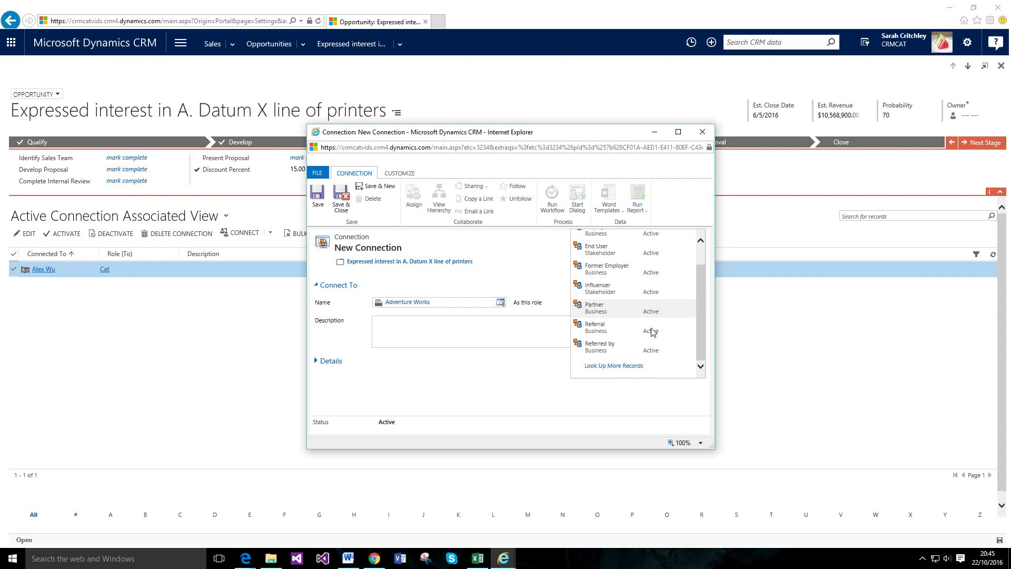
{"action": "scroll", "coordinate": [653, 331], "scroll_direction": "up", "scroll_amount": 2}
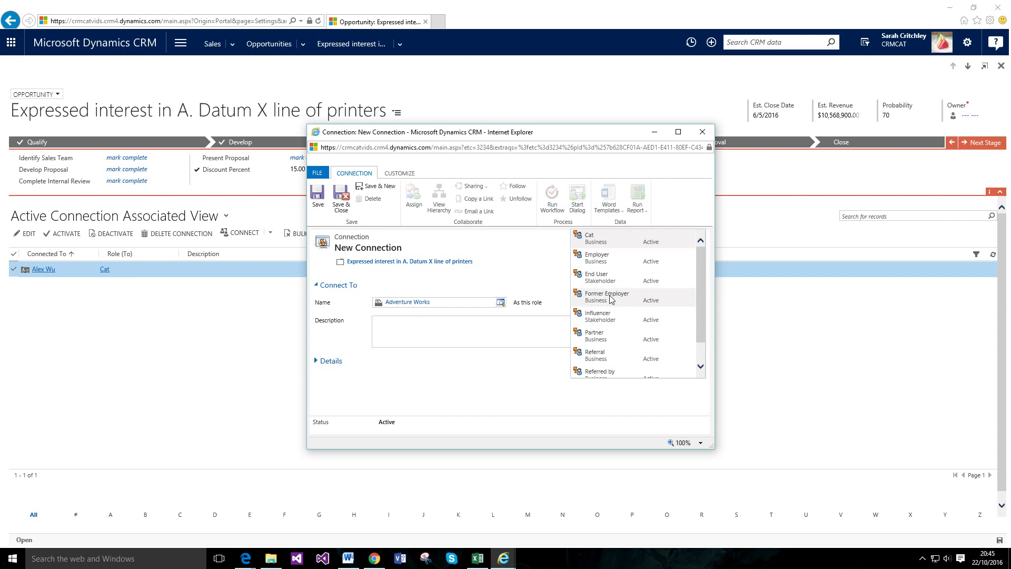
{"action": "scroll", "coordinate": [656, 332], "scroll_direction": "down", "scroll_amount": 3}
{"action": "scroll", "coordinate": [680, 285], "scroll_direction": "up", "scroll_amount": 3}
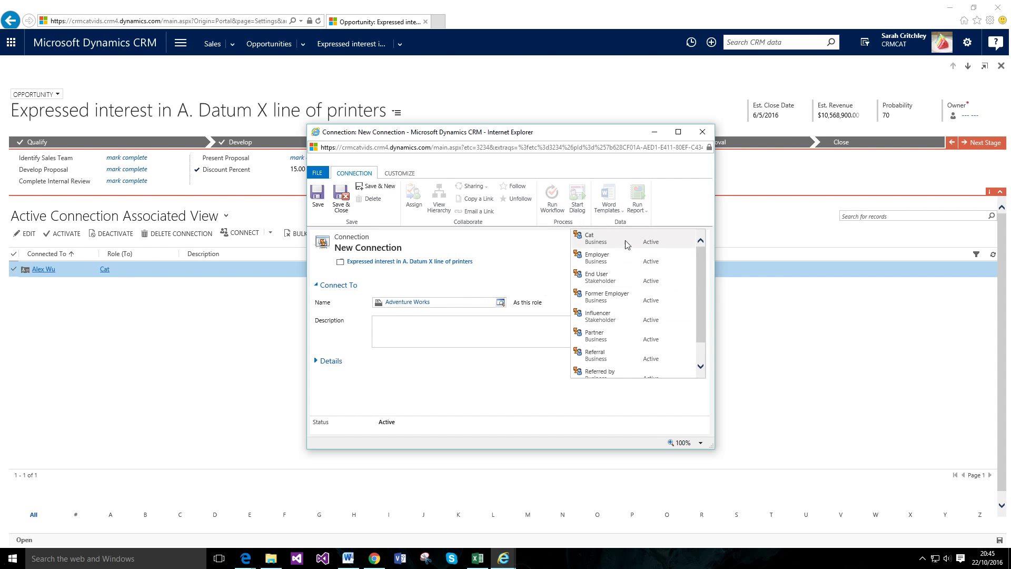
{"action": "left_click", "coordinate": [617, 337]}
{"action": "left_click", "coordinate": [341, 197]}
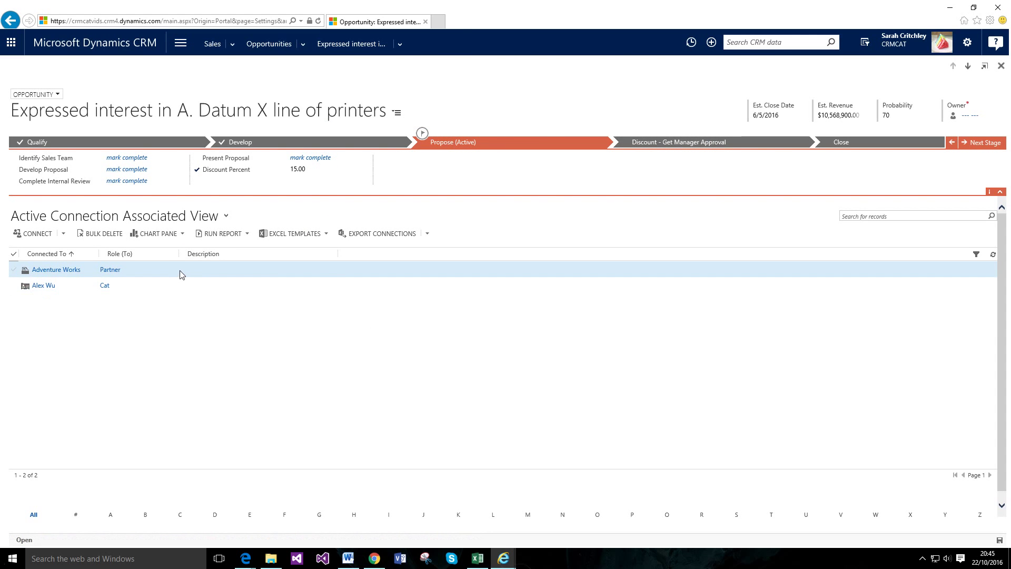
- Add a second connection to the opportunity, linking Alpine Ski Shop in the Influencer role, and save it
{"action": "left_click", "coordinate": [50, 235]}
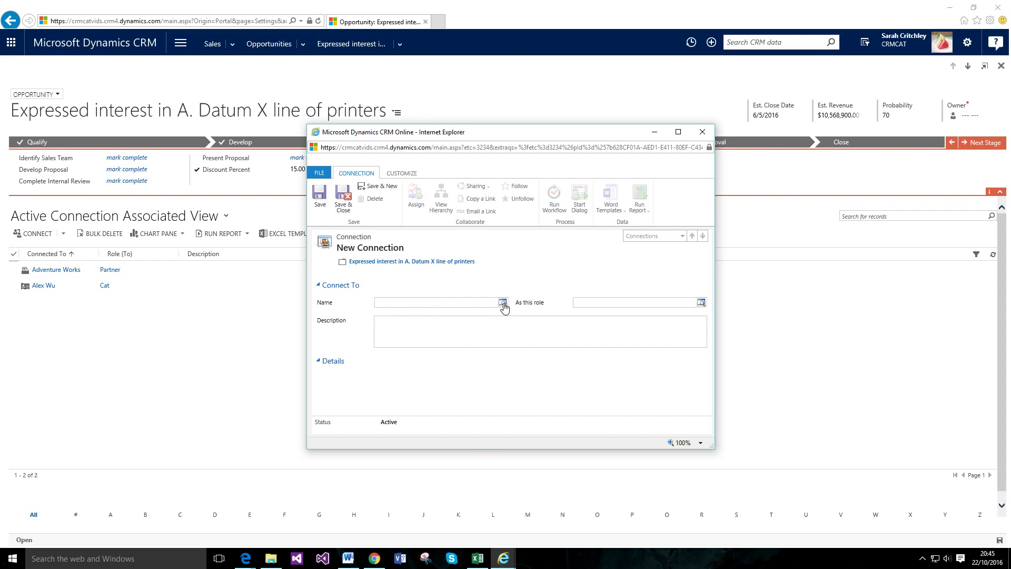
{"action": "left_click", "coordinate": [503, 303]}
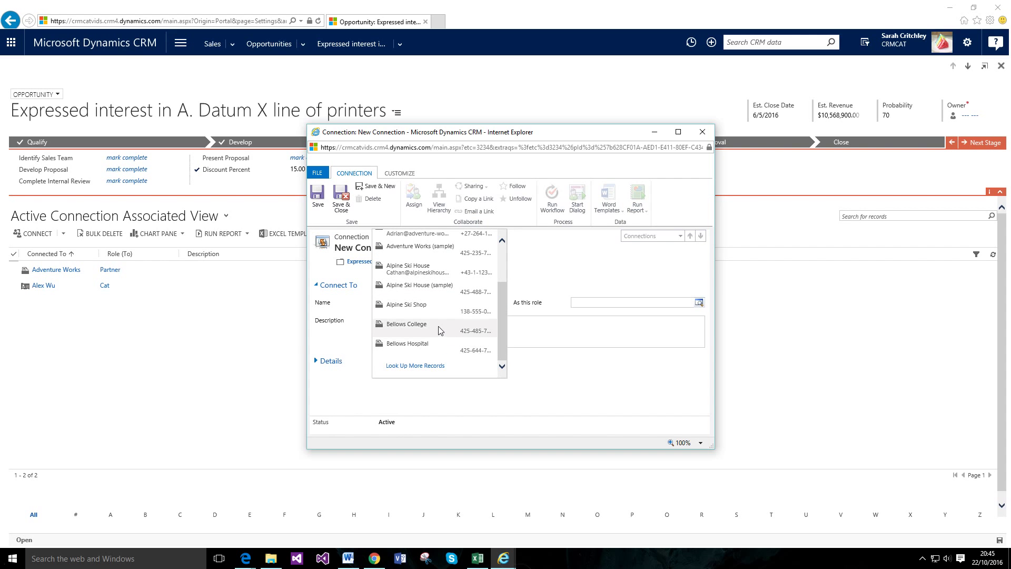
{"action": "left_click", "coordinate": [422, 308]}
{"action": "left_click", "coordinate": [693, 303]}
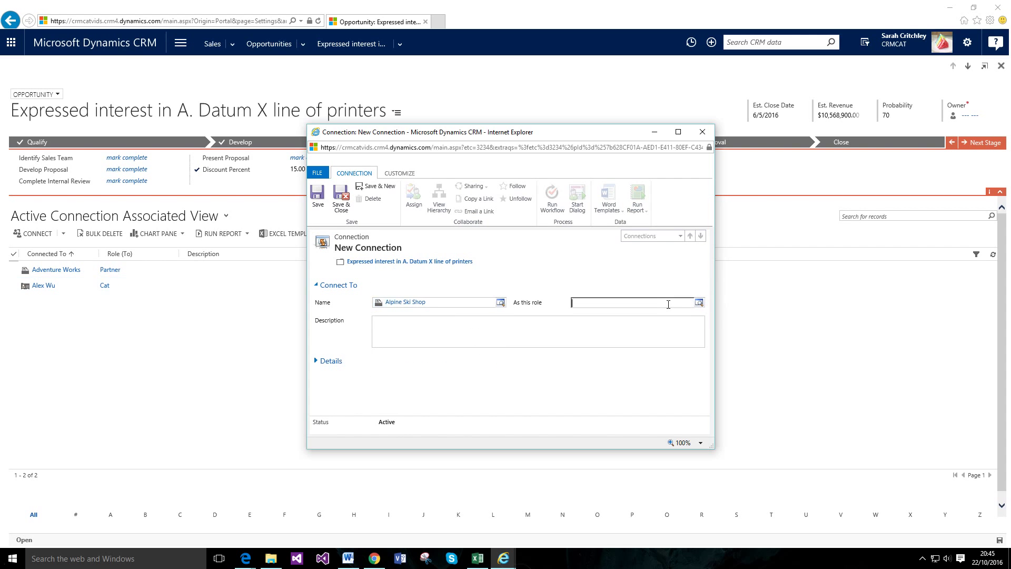
{"action": "left_click", "coordinate": [699, 303]}
{"action": "left_click", "coordinate": [600, 316]}
{"action": "left_click", "coordinate": [341, 197]}
- Reopen the A. Datum printers opportunity from the opportunities list and check its list of connections
{"action": "left_click", "coordinate": [270, 45]}
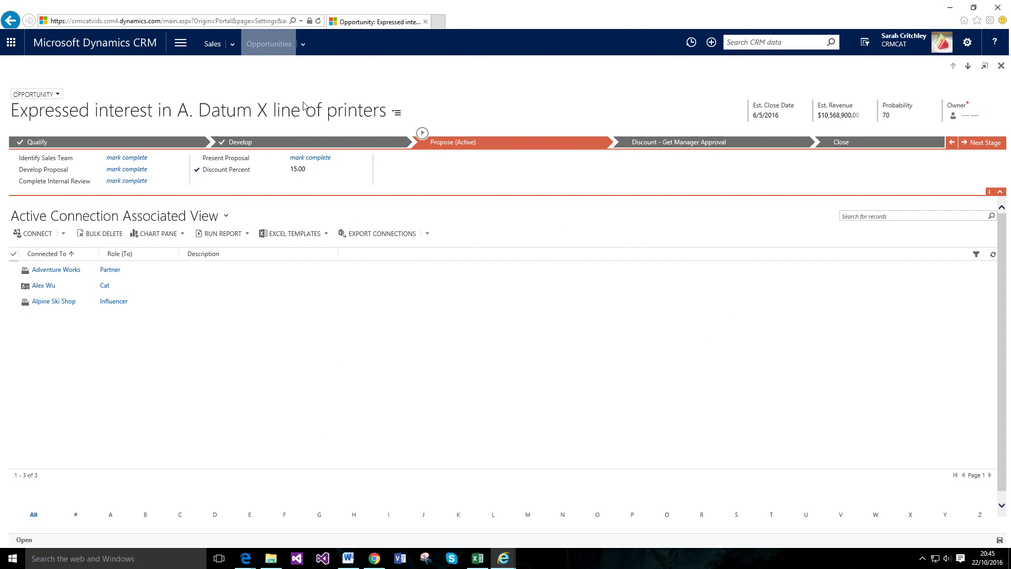
{"action": "left_click", "coordinate": [122, 138]}
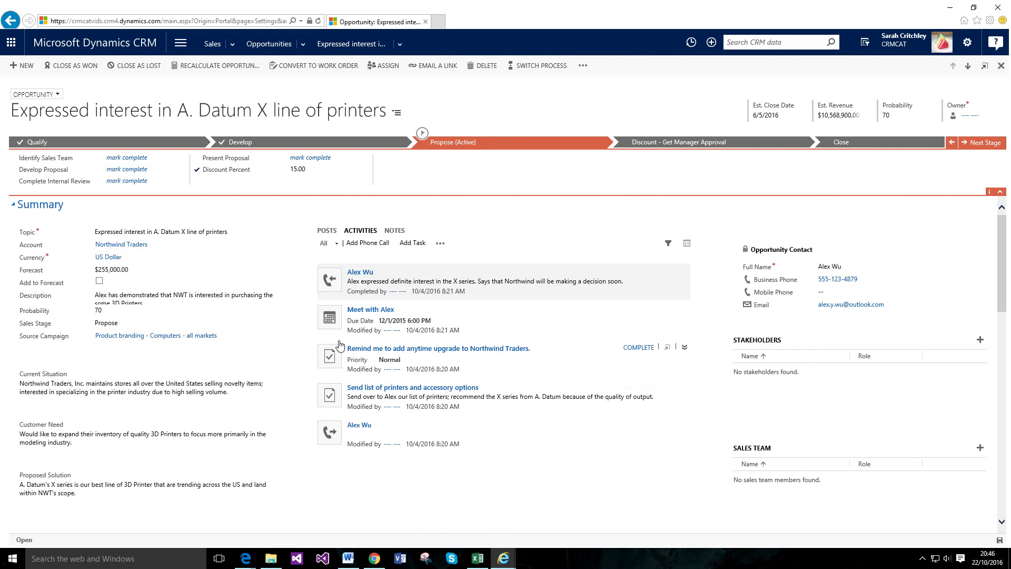
{"action": "left_click", "coordinate": [400, 44]}
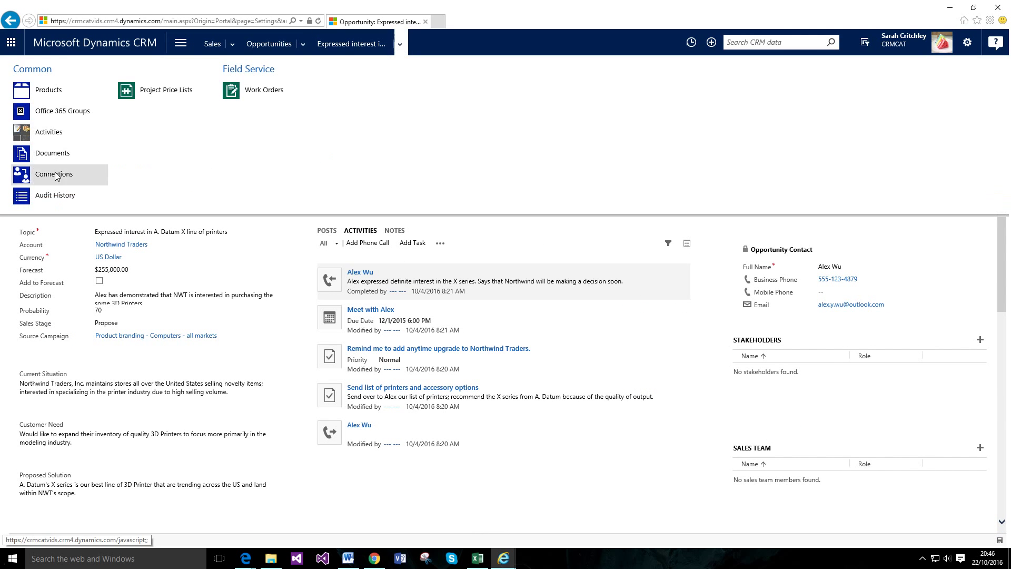
{"action": "left_click", "coordinate": [50, 174]}
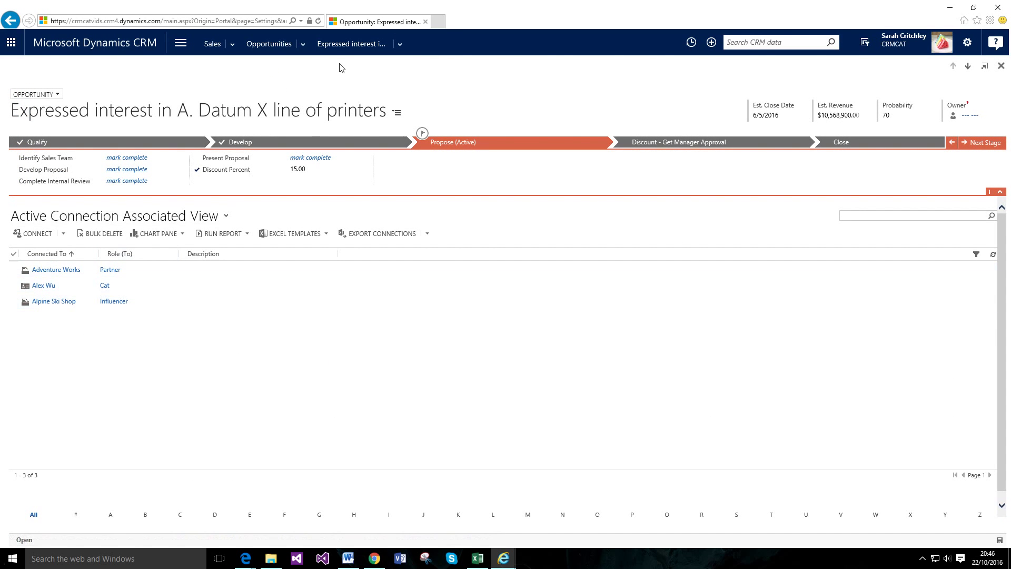
- Return to the opportunity form and look over its sales team, competitors and product line items sections
{"action": "left_click", "coordinate": [343, 45]}
{"action": "scroll", "coordinate": [574, 371], "scroll_direction": "down", "scroll_amount": 5}
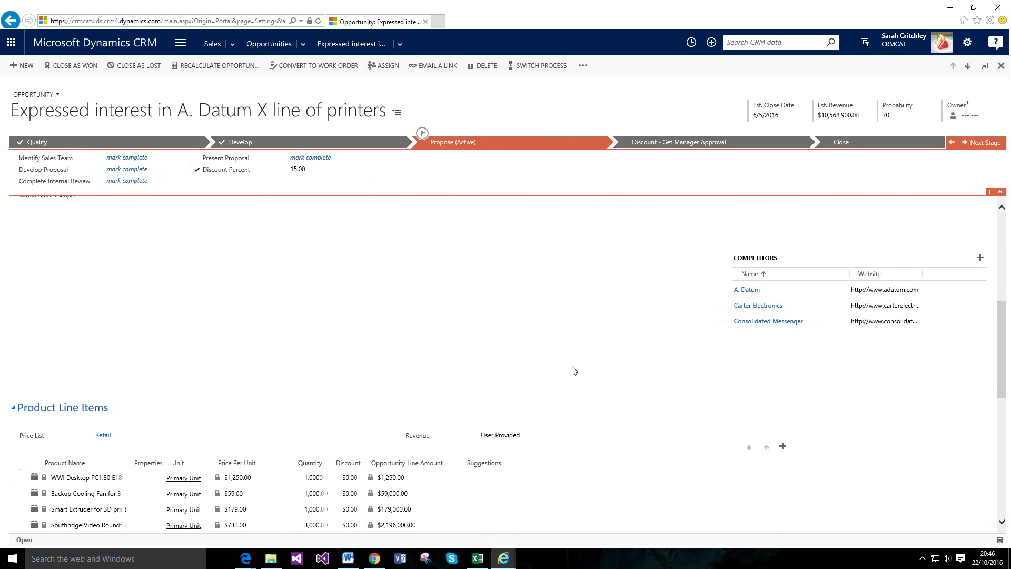
{"action": "scroll", "coordinate": [574, 372], "scroll_direction": "up", "scroll_amount": 2}
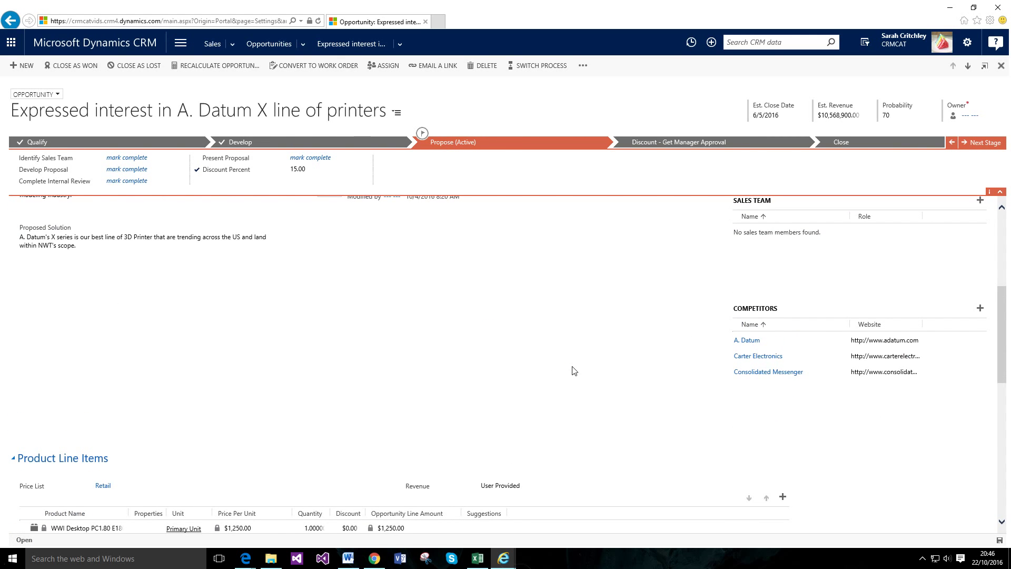
- Open the connection roles in the Business Management settings and look through all active roles
{"action": "left_click", "coordinate": [180, 42]}
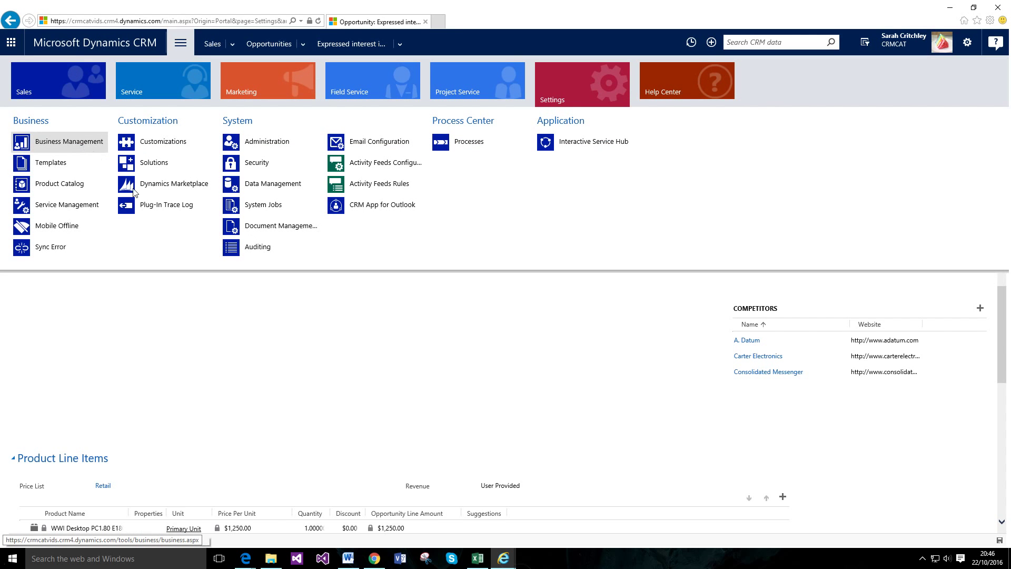
{"action": "left_click", "coordinate": [85, 142]}
{"action": "left_click", "coordinate": [572, 302]}
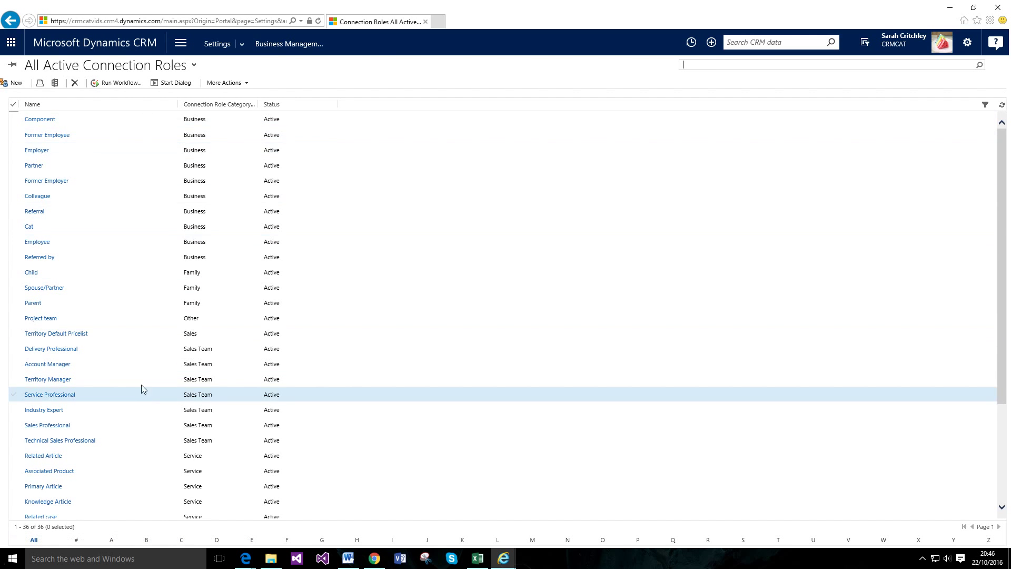
{"action": "scroll", "coordinate": [140, 390], "scroll_direction": "down", "scroll_amount": 3}
{"action": "scroll", "coordinate": [149, 384], "scroll_direction": "up", "scroll_amount": 3}
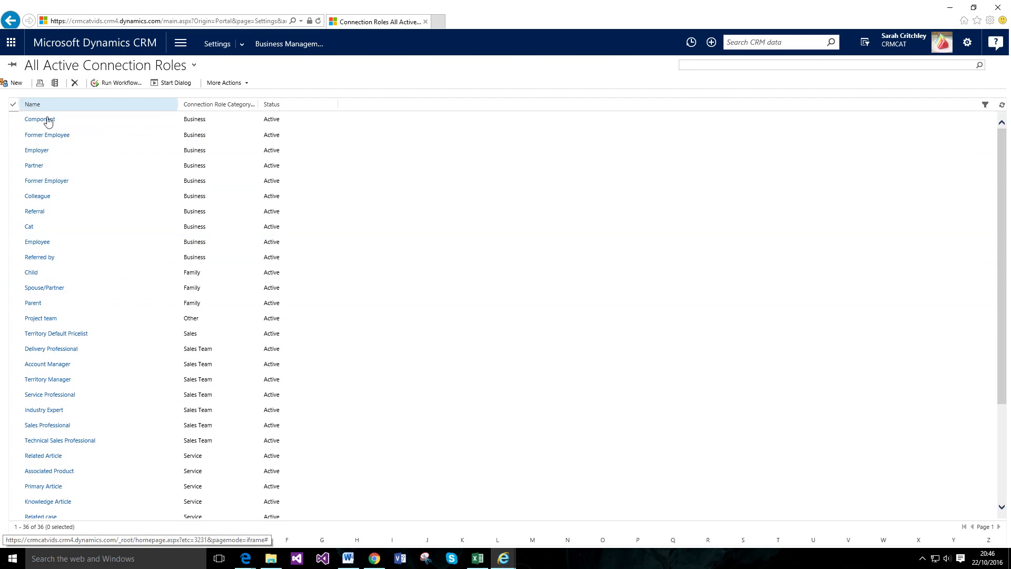
- Open the Component connection role and enlarge its window to examine the category, record types and matching roles
{"action": "double_click", "coordinate": [87, 121]}
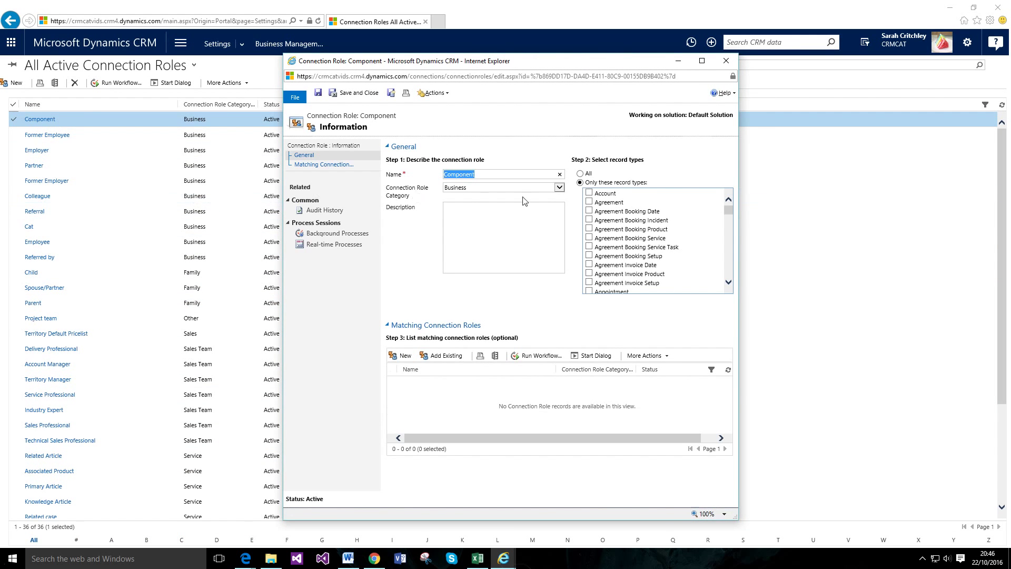
{"action": "left_click_drag", "start_coordinate": [739, 170], "coordinate": [915, 195]}
{"action": "left_click_drag", "start_coordinate": [583, 67], "coordinate": [467, 61]}
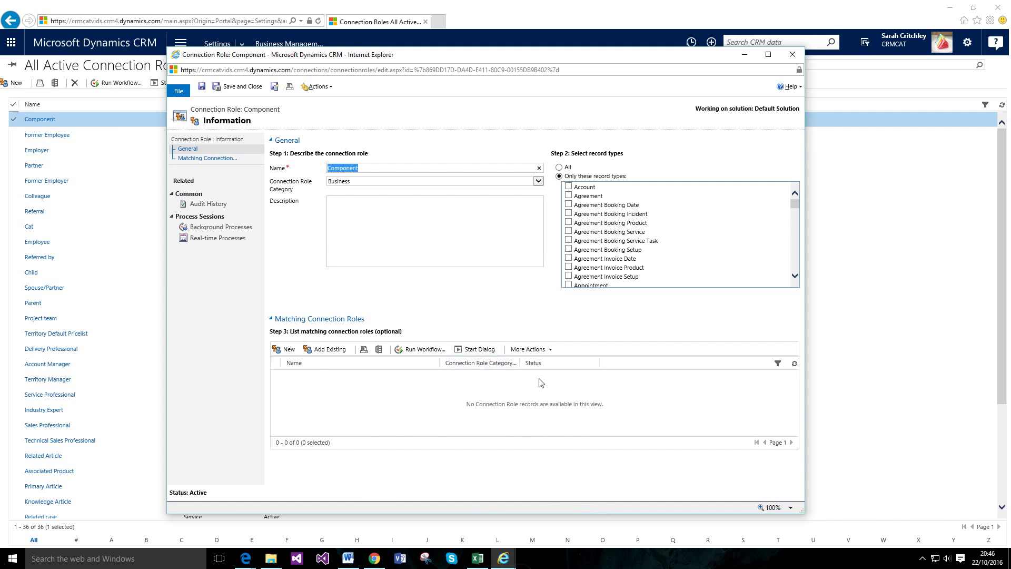
- Review the available category options for the Component connection role, keeping Business as the category
{"action": "left_click", "coordinate": [371, 211]}
{"action": "left_click", "coordinate": [417, 196]}
{"action": "left_click", "coordinate": [345, 182]}
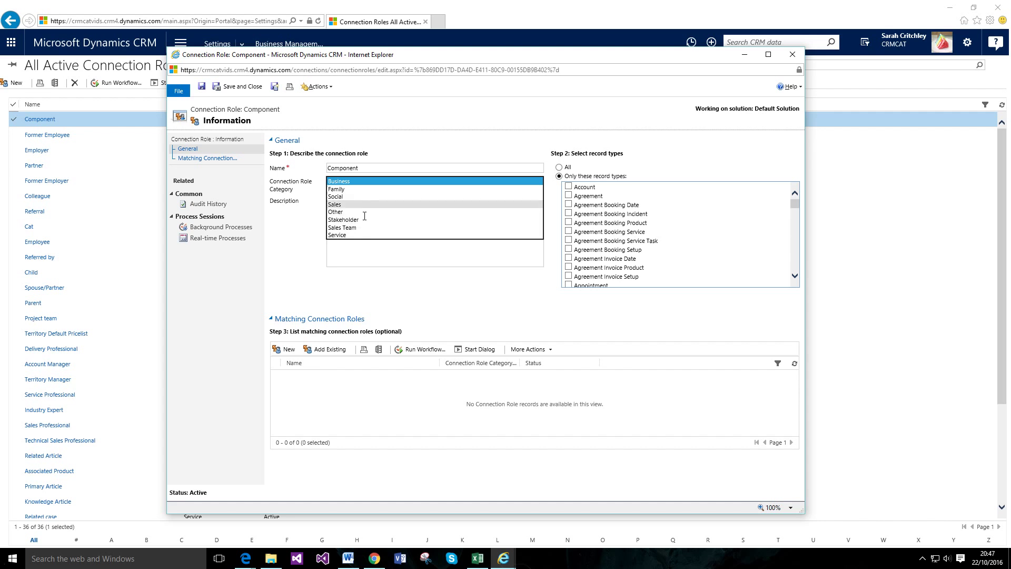
{"action": "left_click", "coordinate": [361, 262]}
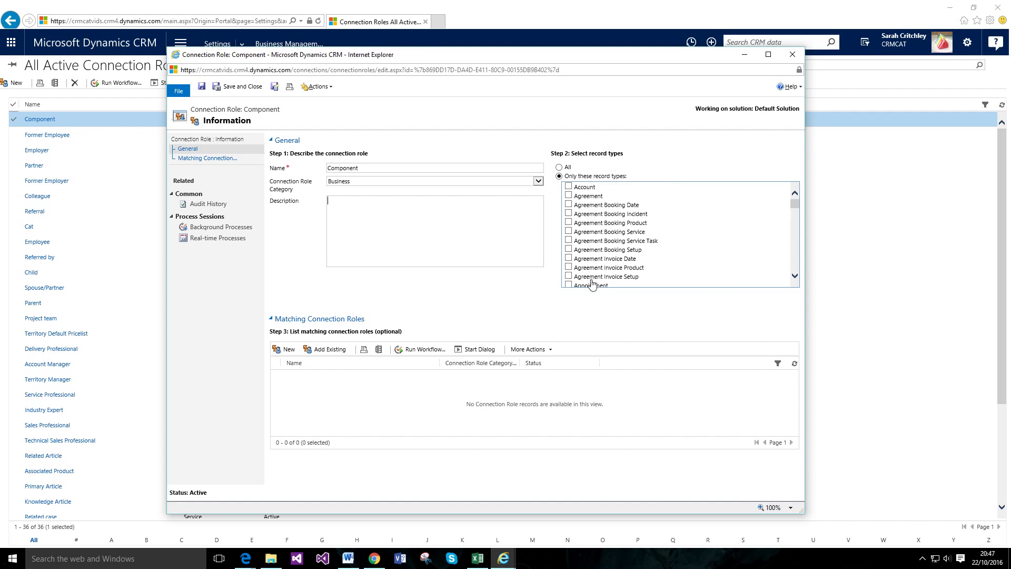
- Look through the record types the Component role can apply to, including which are ticked, and close the role without changes
{"action": "scroll", "coordinate": [621, 262], "scroll_direction": "down", "scroll_amount": 15}
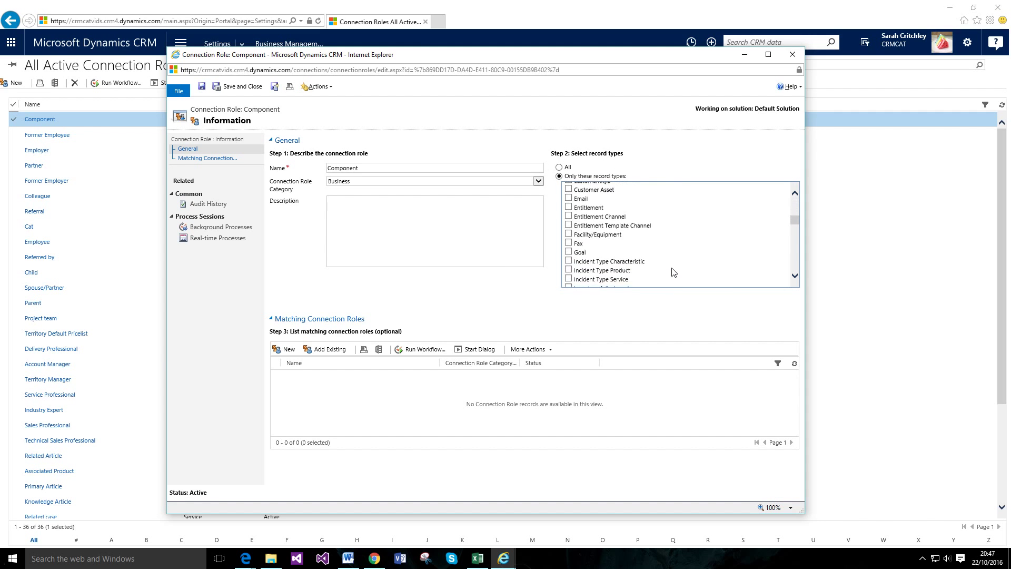
{"action": "scroll", "coordinate": [672, 262], "scroll_direction": "down", "scroll_amount": 6}
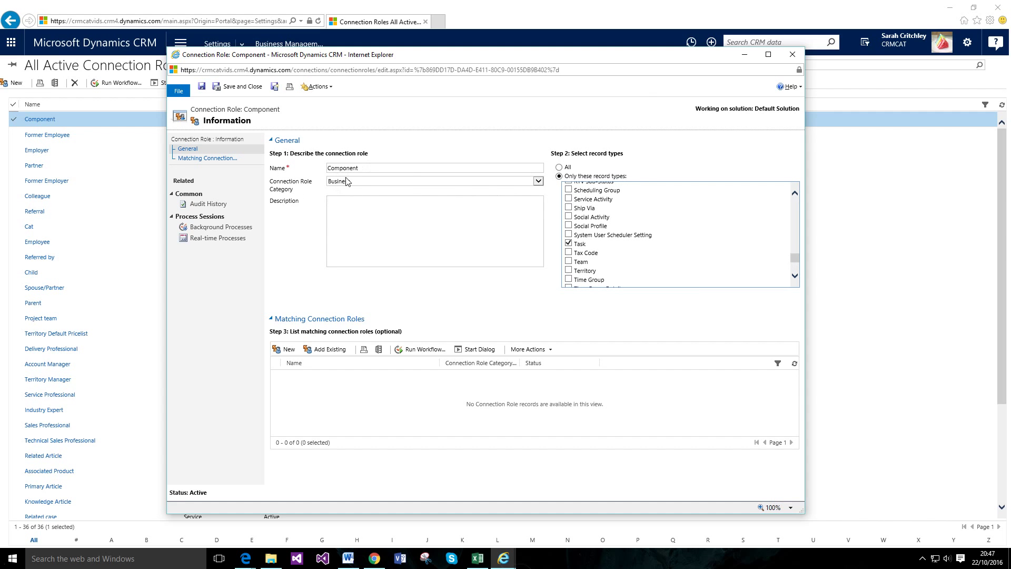
{"action": "scroll", "coordinate": [763, 263], "scroll_direction": "down", "scroll_amount": 3}
{"action": "scroll", "coordinate": [758, 257], "scroll_direction": "up", "scroll_amount": 6}
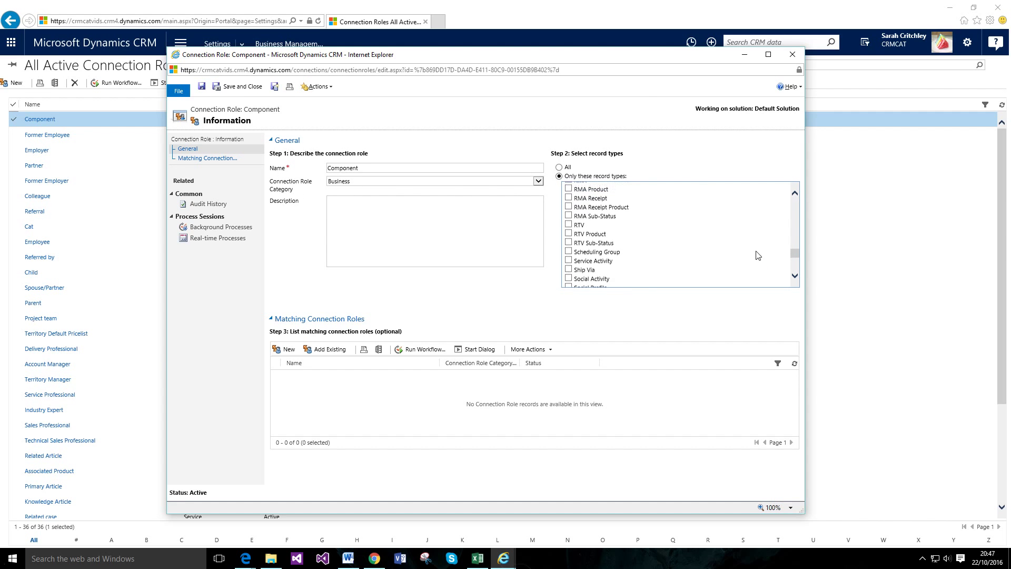
{"action": "scroll", "coordinate": [758, 256], "scroll_direction": "down", "scroll_amount": 3}
{"action": "scroll", "coordinate": [758, 256], "scroll_direction": "up", "scroll_amount": 5}
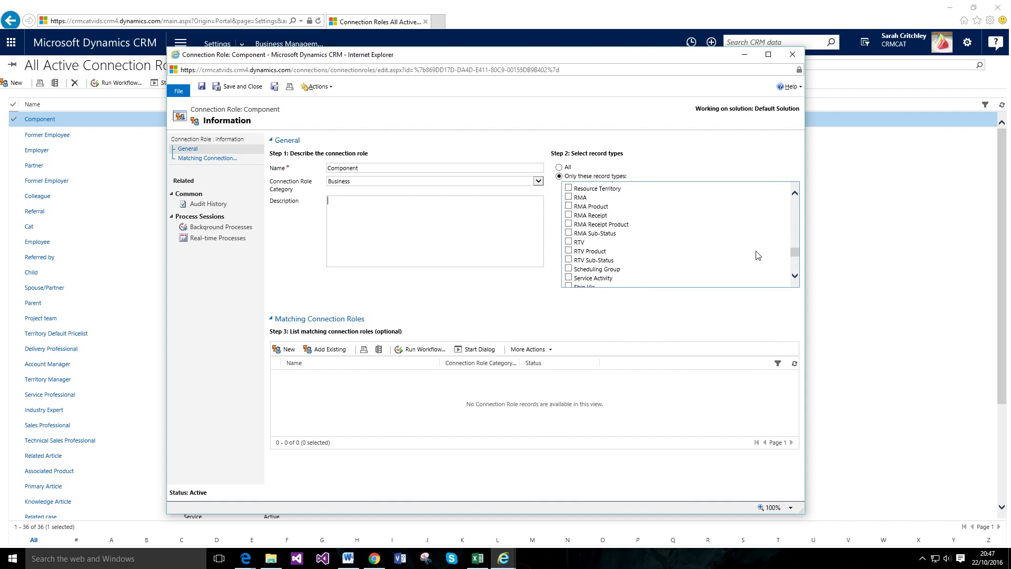
{"action": "scroll", "coordinate": [757, 256], "scroll_direction": "up", "scroll_amount": 20}
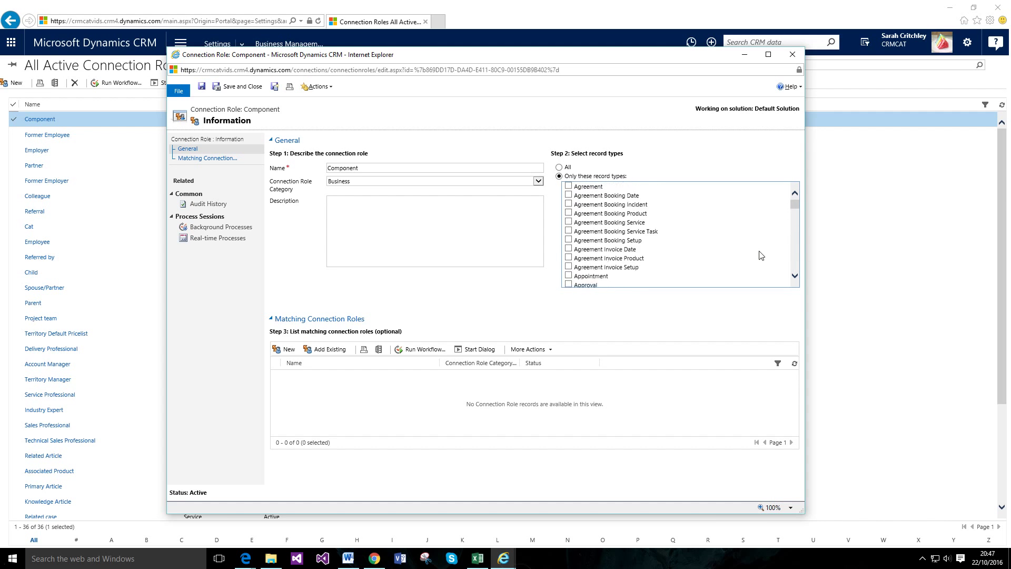
{"action": "scroll", "coordinate": [759, 254], "scroll_direction": "down", "scroll_amount": 12}
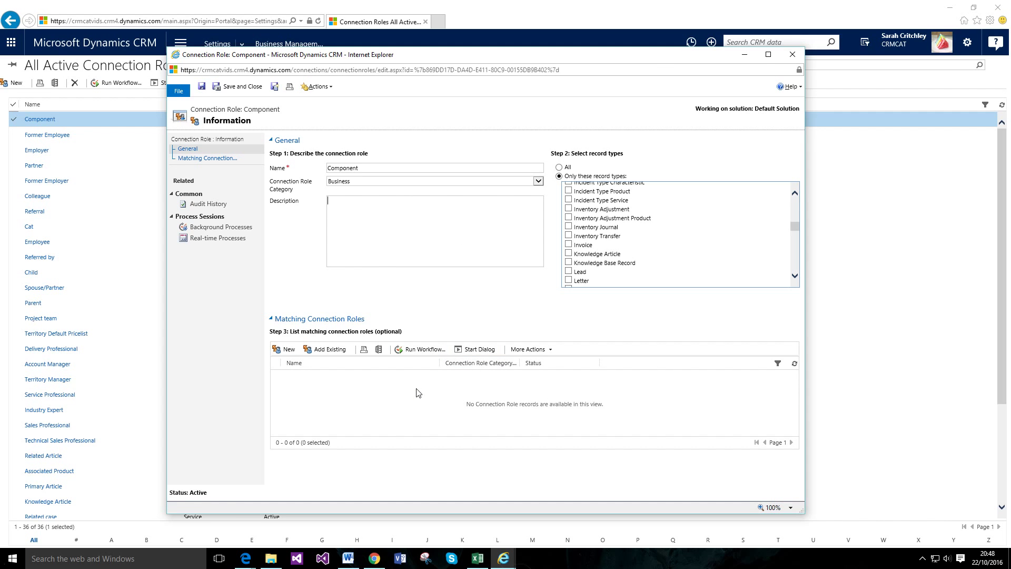
{"action": "left_click", "coordinate": [793, 54]}
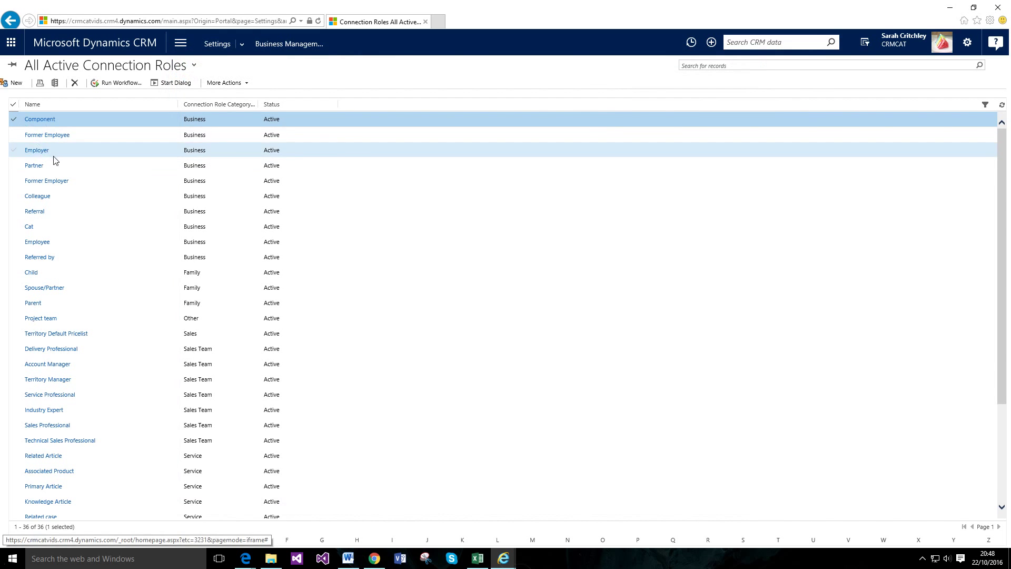
- Mark the Former Employee and Former Employer roles, inspect Former Employer's matching connection roles, and return to the list with both unmarked
{"action": "left_click", "coordinate": [15, 135]}
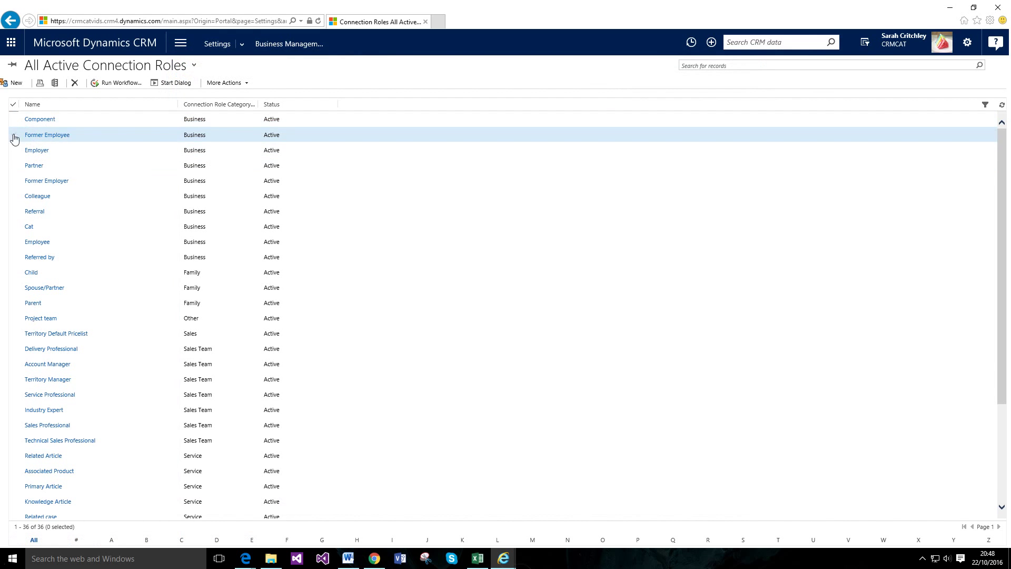
{"action": "left_click", "coordinate": [15, 184]}
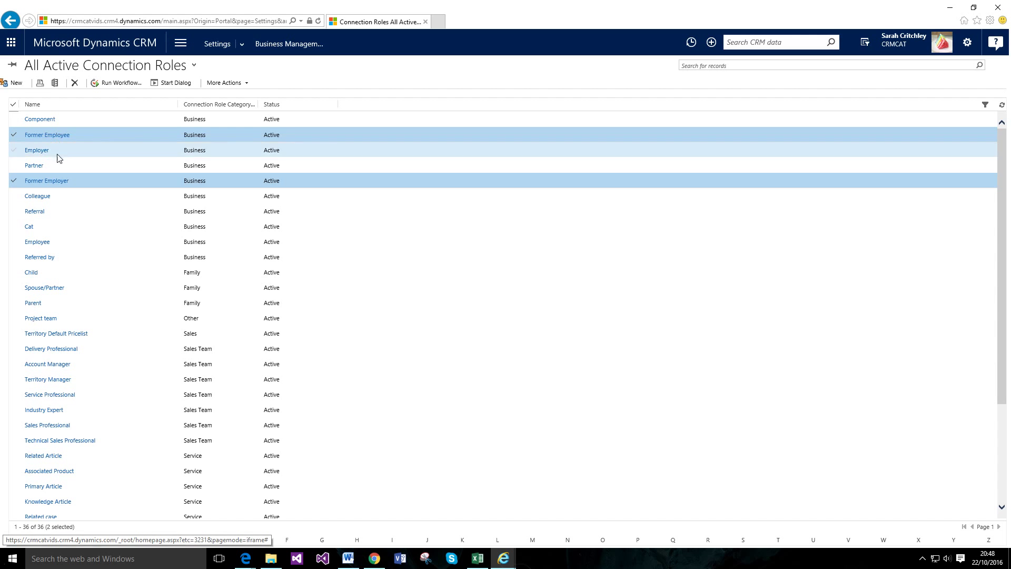
{"action": "left_click", "coordinate": [61, 184]}
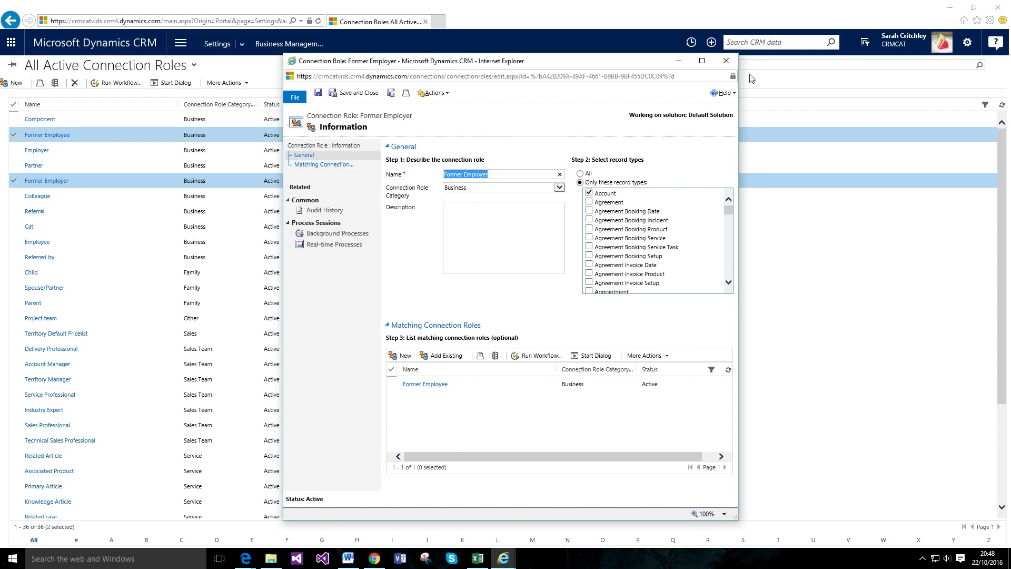
{"action": "left_click", "coordinate": [726, 62]}
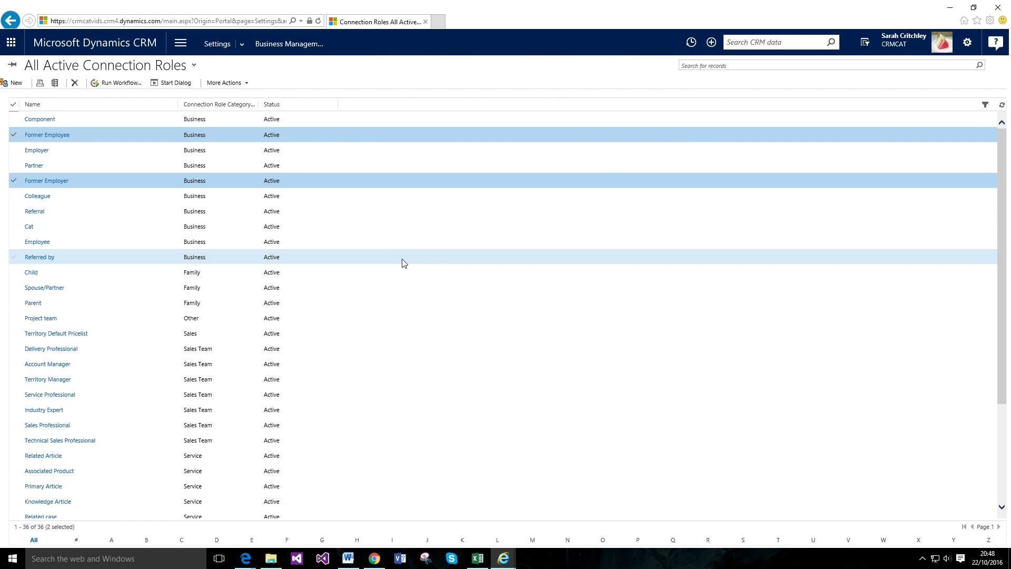
{"action": "left_click", "coordinate": [14, 182]}
{"action": "left_click", "coordinate": [17, 136]}
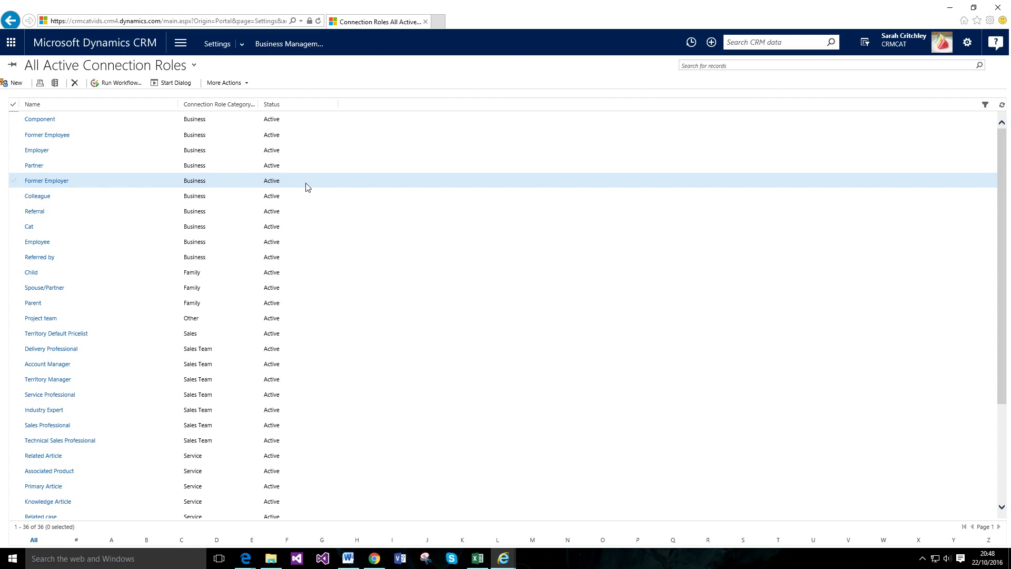